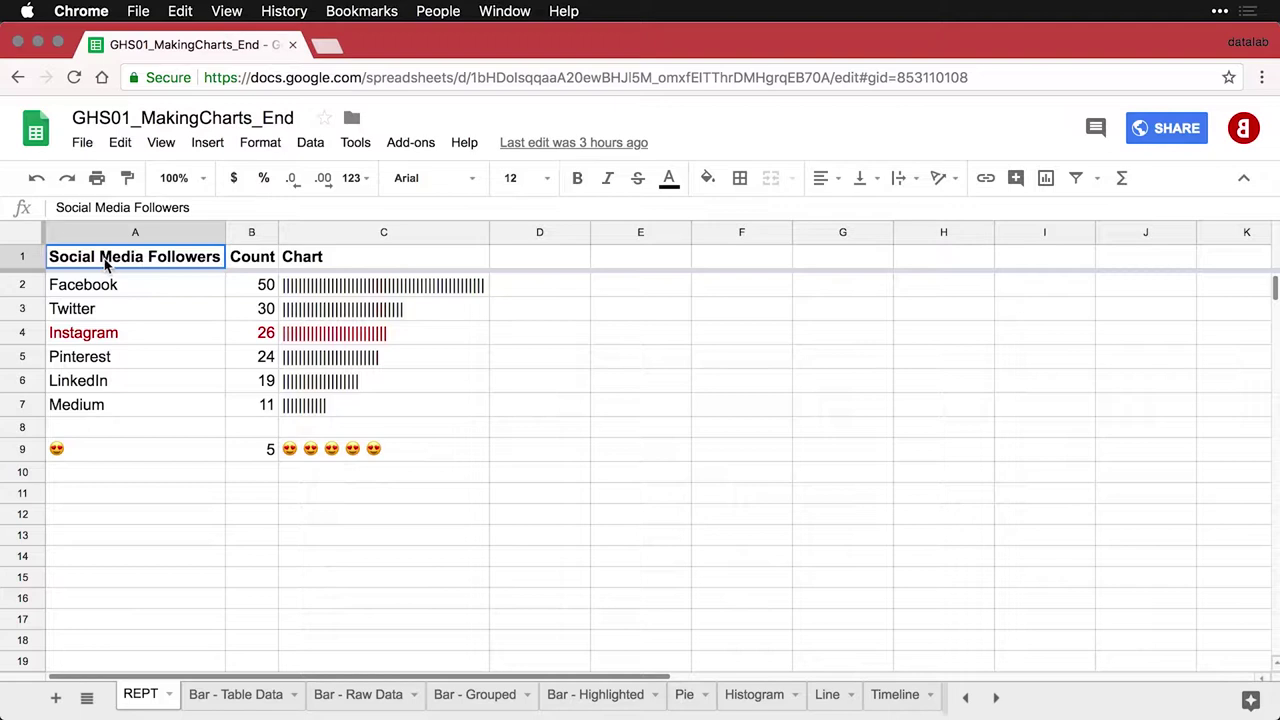
Leave only cell A1 selected and open the Publish to the web settings from File
{"action": "left_click_drag", "start_coordinate": [125, 262], "coordinate": [386, 453]}
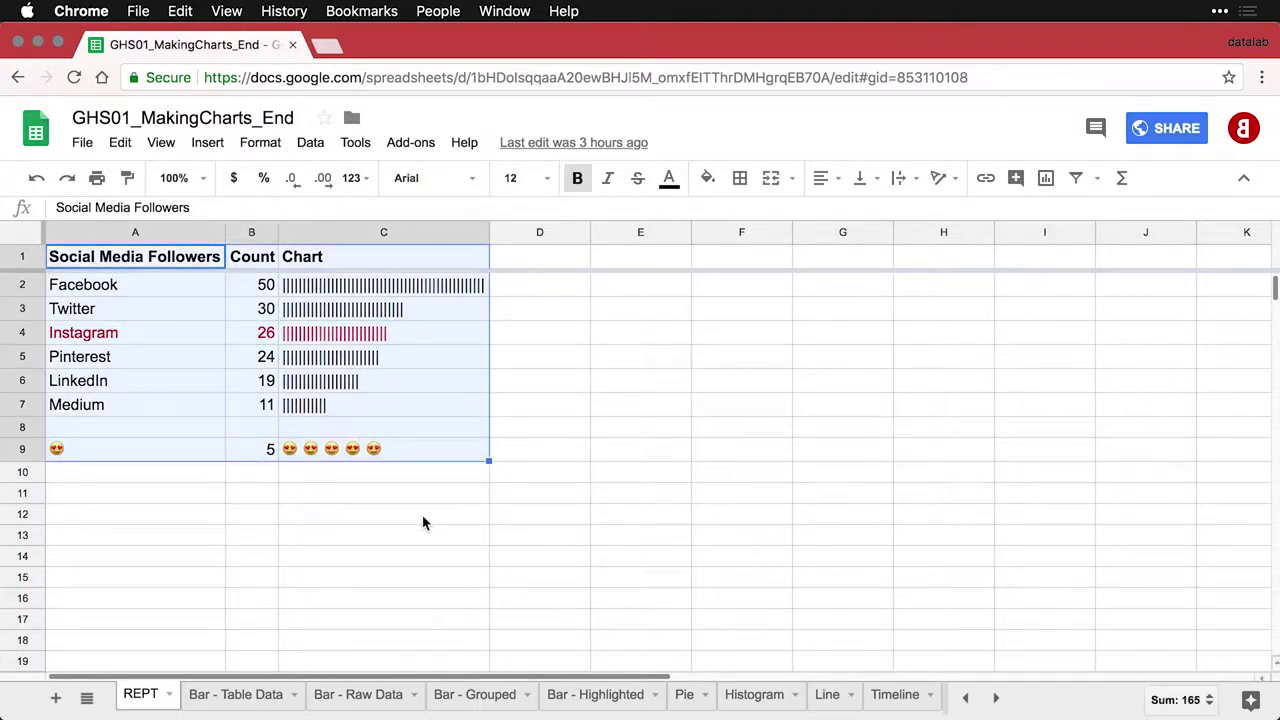
{"action": "left_click", "coordinate": [172, 258]}
{"action": "left_click", "coordinate": [83, 144]}
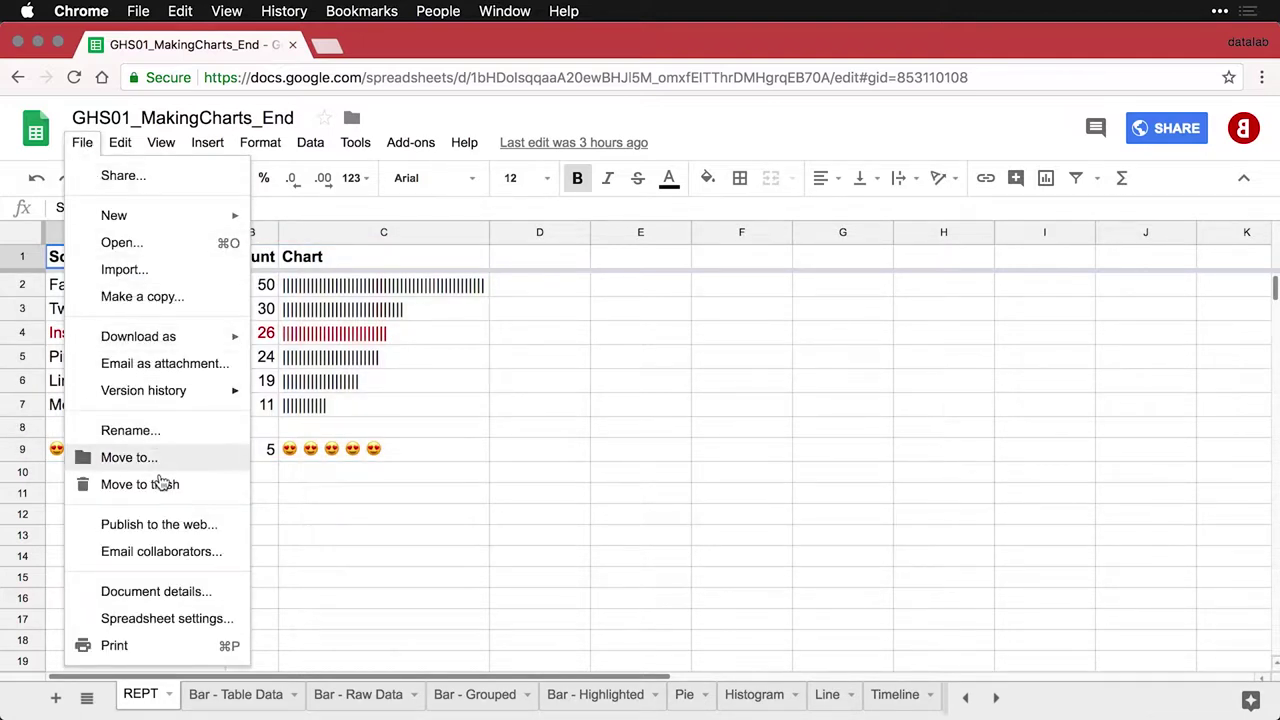
{"action": "key", "text": "Escape"}
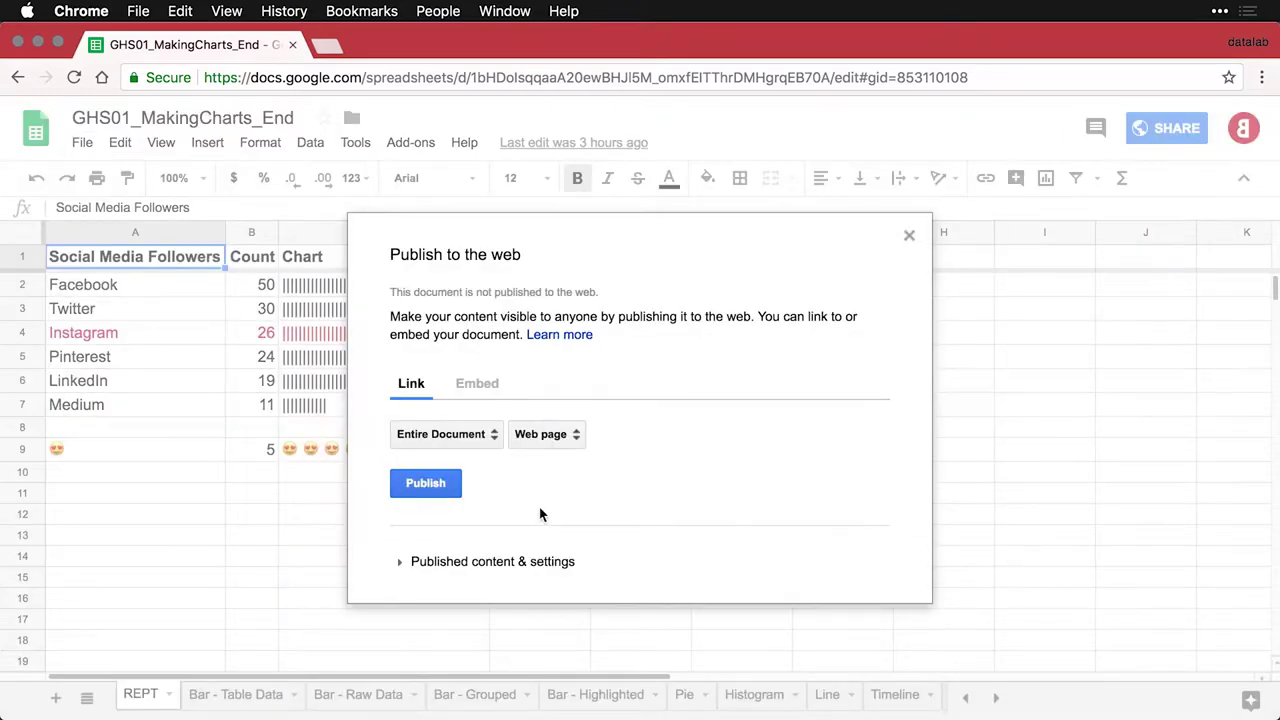
Publish the REPT sheet as a Web page and confirm the prompt
{"action": "left_click", "coordinate": [479, 444]}
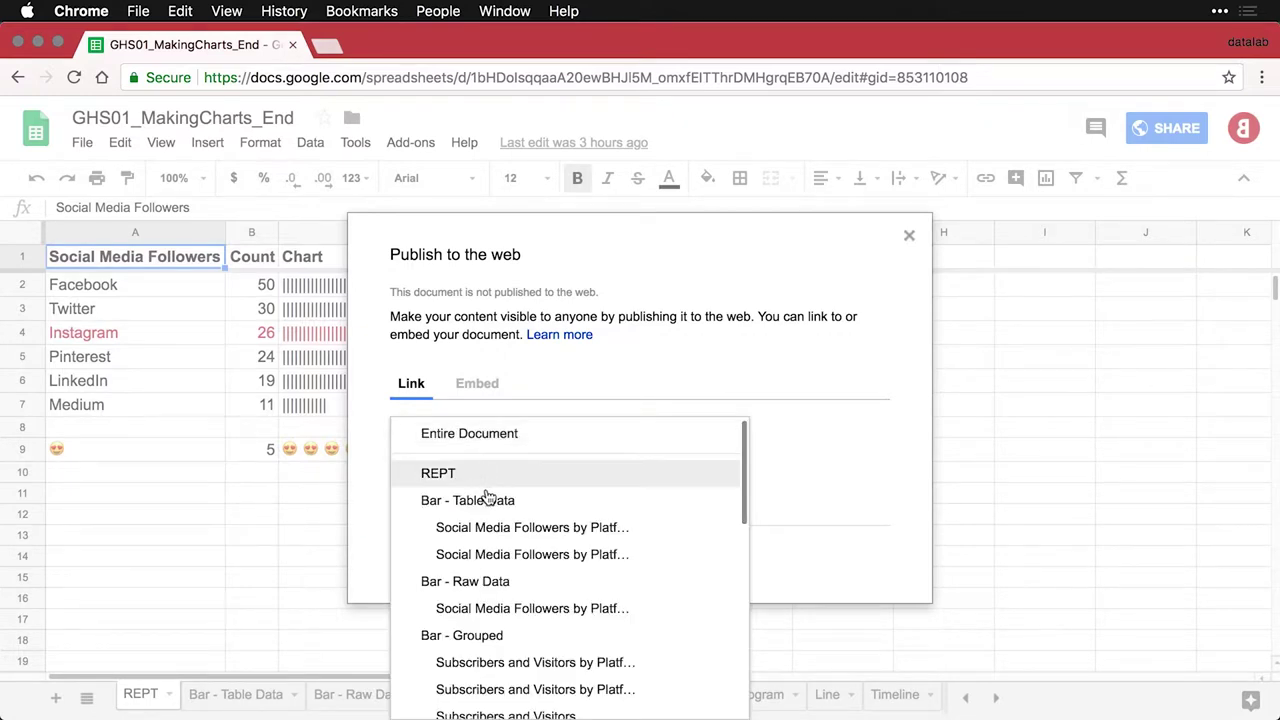
{"action": "scroll", "coordinate": [486, 512], "scroll_direction": "down", "scroll_amount": 5}
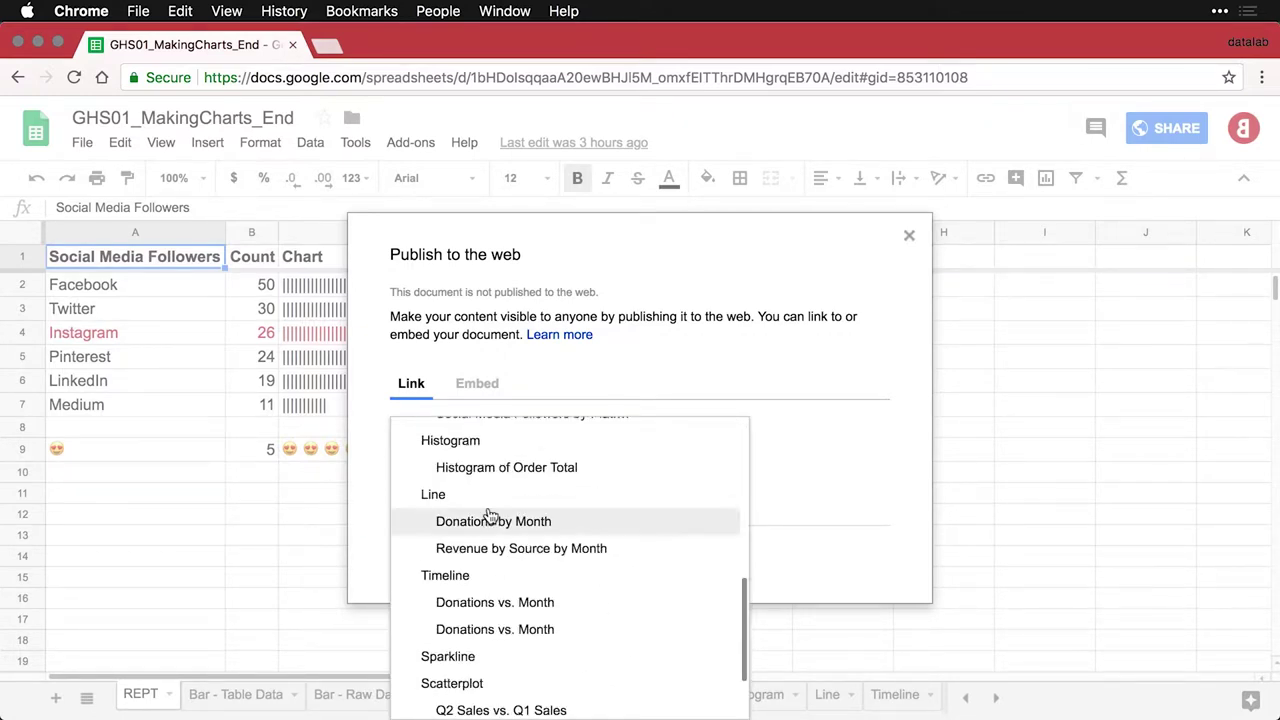
{"action": "scroll", "coordinate": [489, 517], "scroll_direction": "up", "scroll_amount": 3}
{"action": "scroll", "coordinate": [494, 486], "scroll_direction": "up", "scroll_amount": 8}
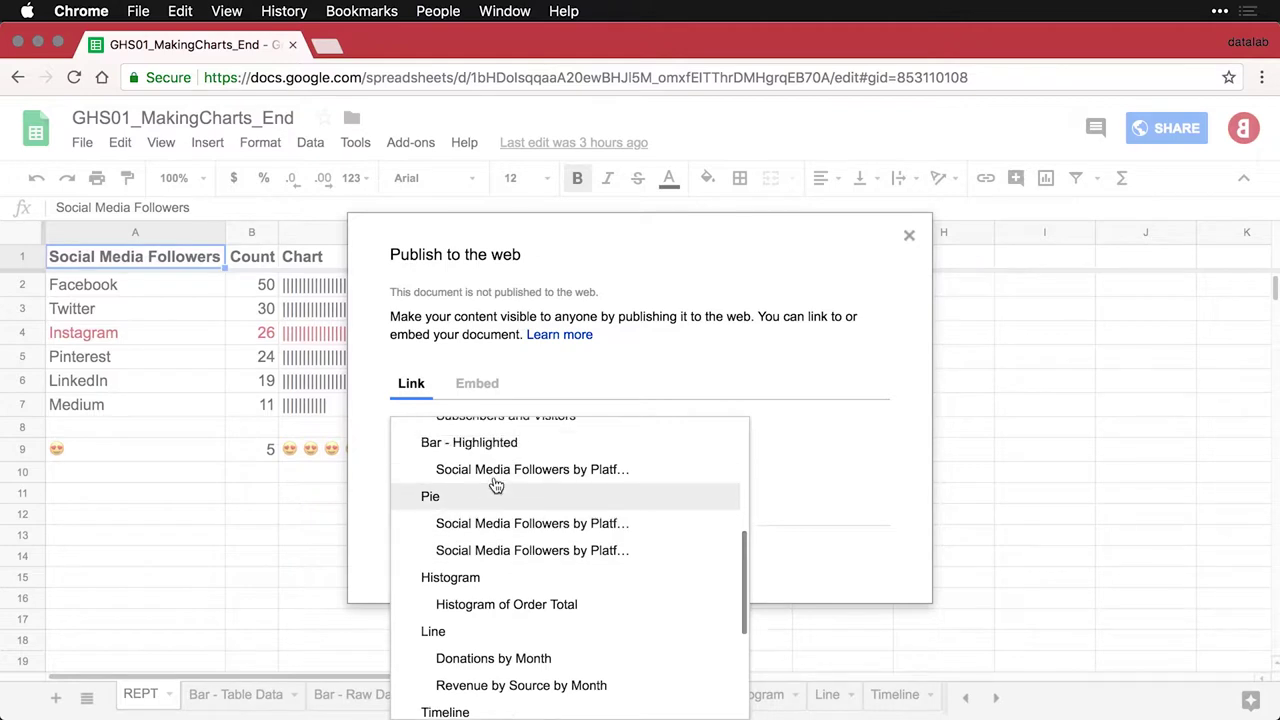
{"action": "left_click", "coordinate": [437, 478]}
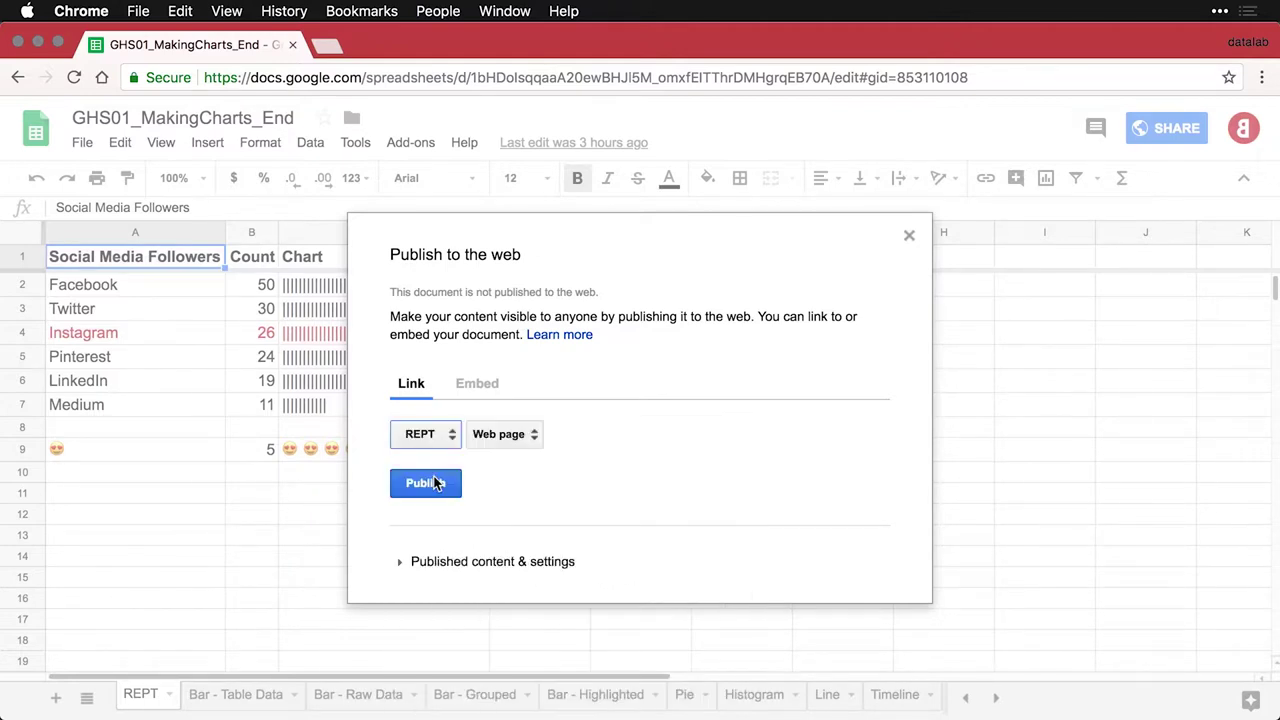
{"action": "left_click", "coordinate": [530, 436]}
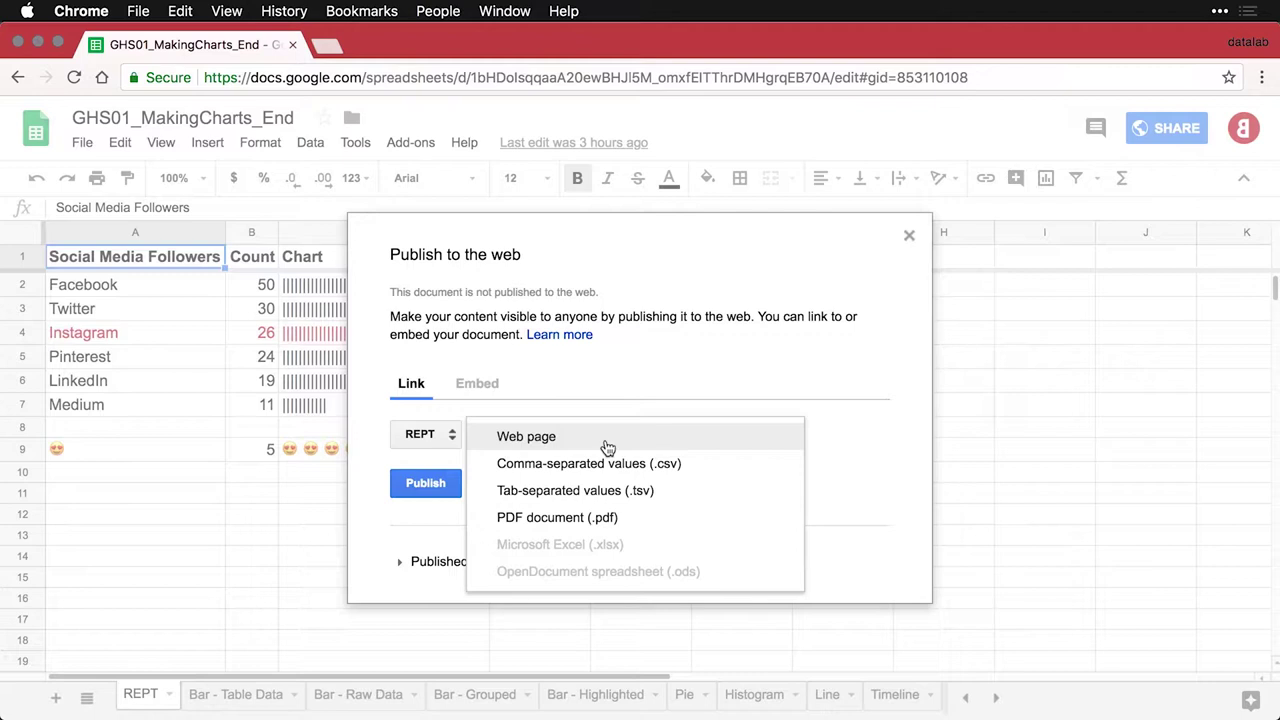
{"action": "left_click", "coordinate": [545, 437]}
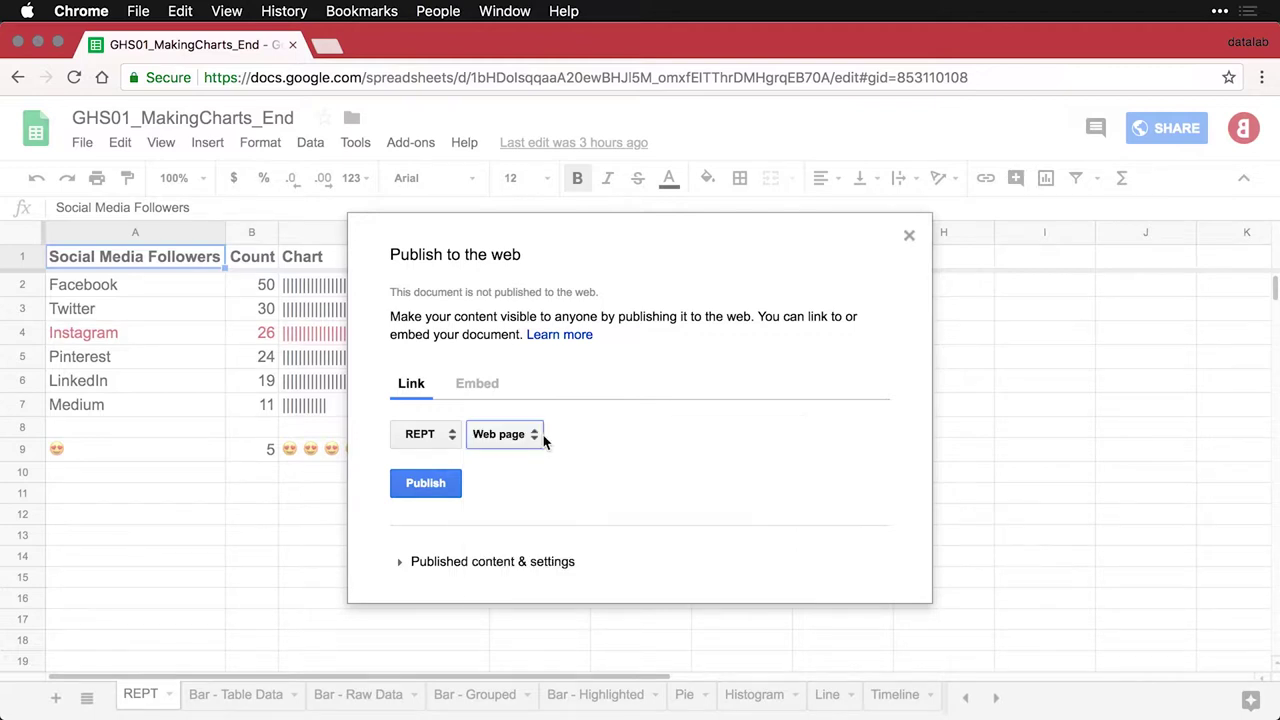
{"action": "left_click", "coordinate": [437, 488]}
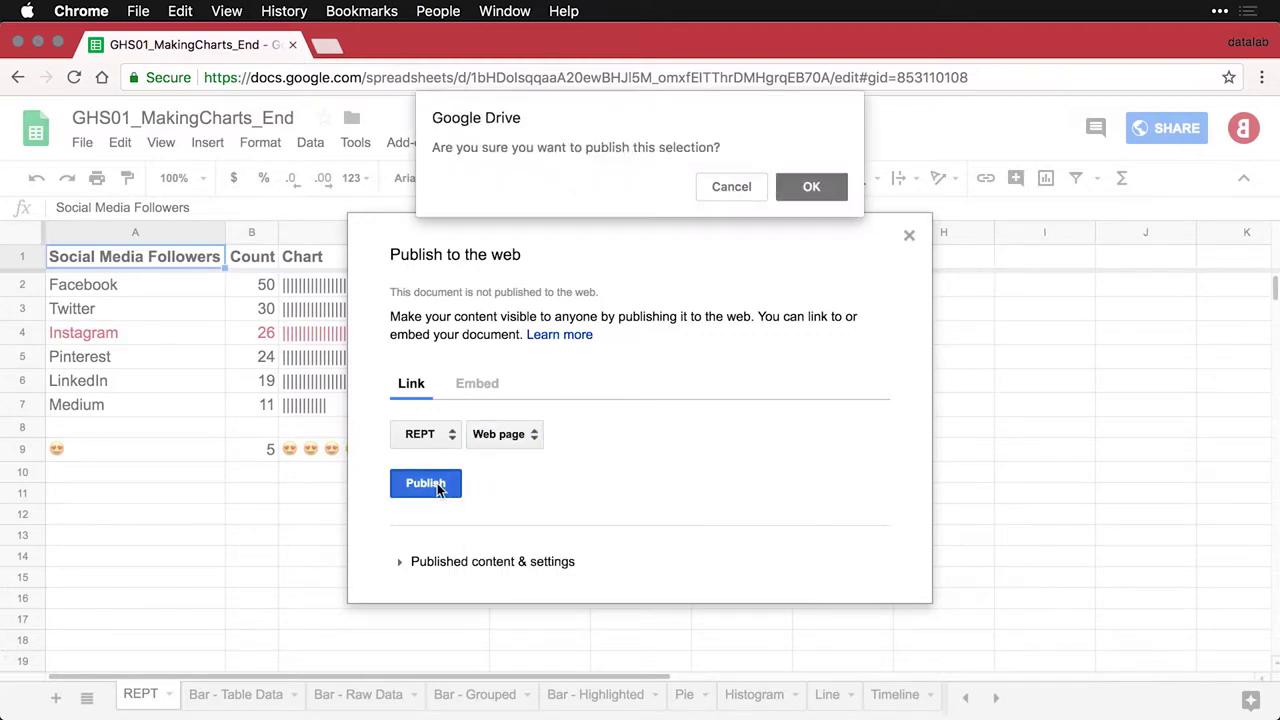
{"action": "left_click", "coordinate": [811, 187]}
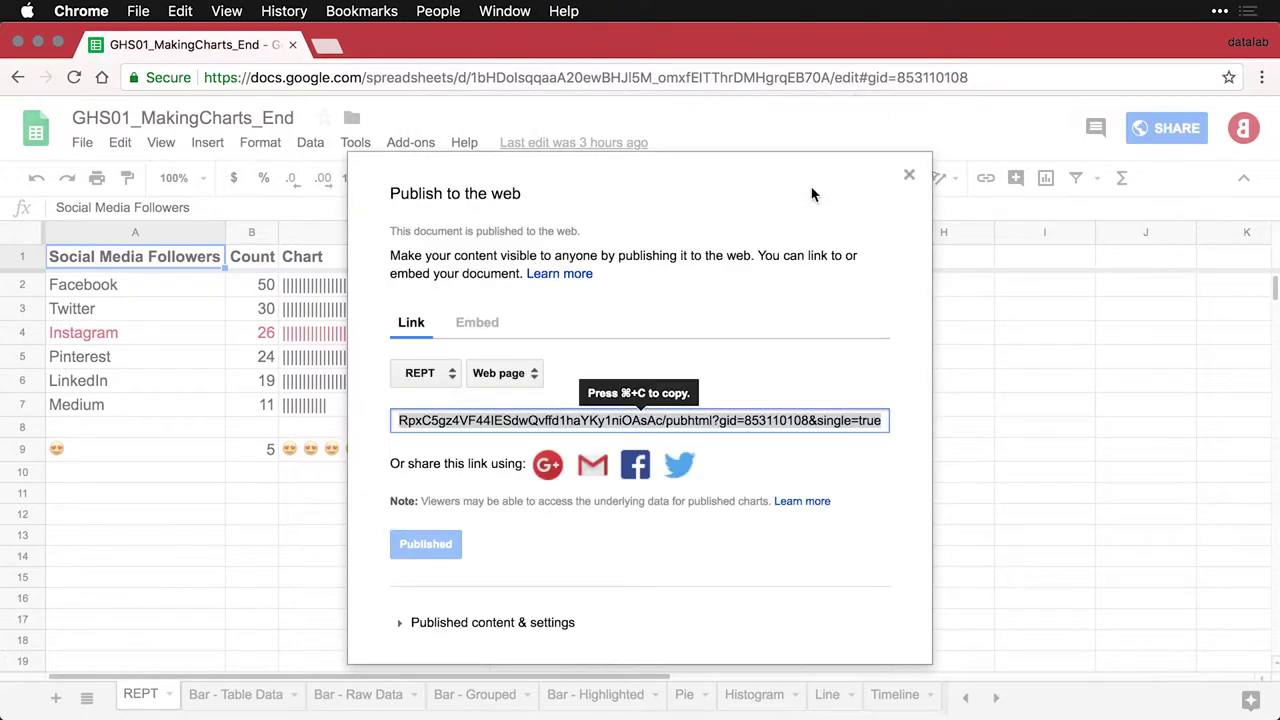
Open the published REPT link in a new incognito window to view the page
{"action": "left_click", "coordinate": [647, 424]}
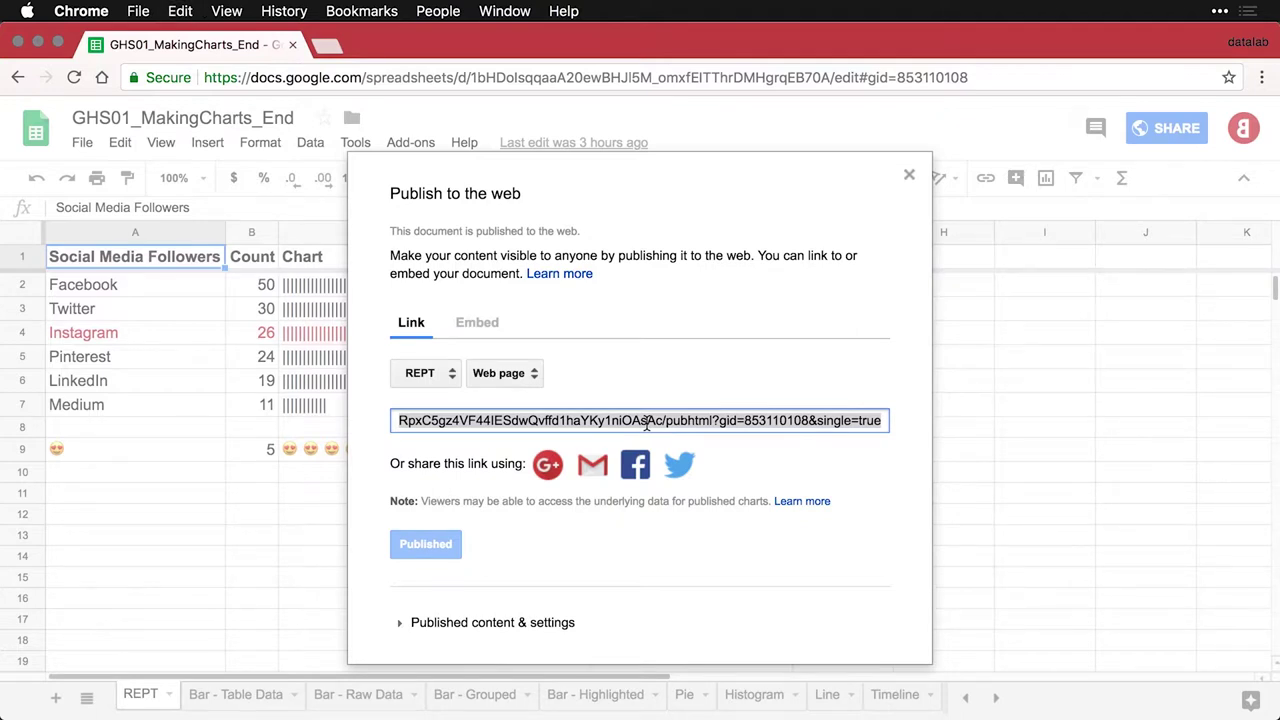
{"action": "key", "text": "super+shift+n"}
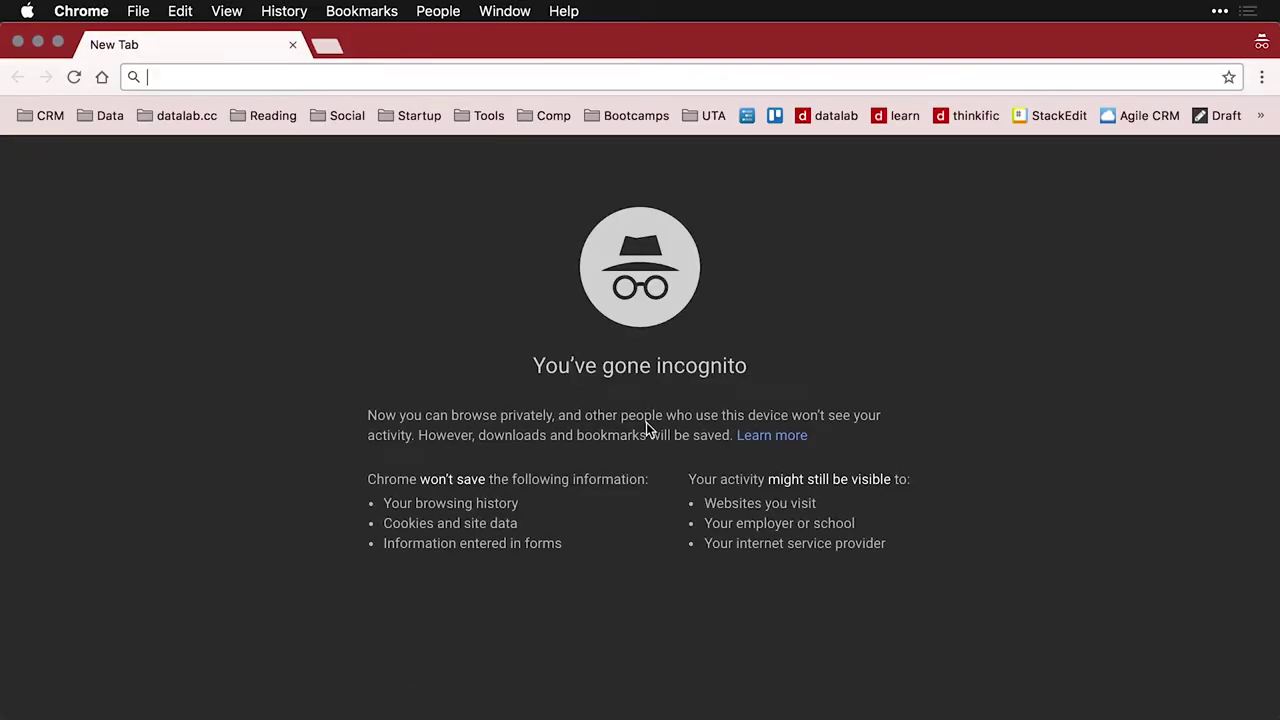
{"action": "type", "text": "https://docs.google.com/spreadsheets/d/e/2PACX-1vTGnP8Bax8WRWGioClOh2RfMRwbnp14itrtVXi7qjhdRpxC5gz4VF44IESdwQvffd1haYKy1niOAsAc/pubhtml?gid=853110108&single=true"}
{"action": "key", "text": "Return"}
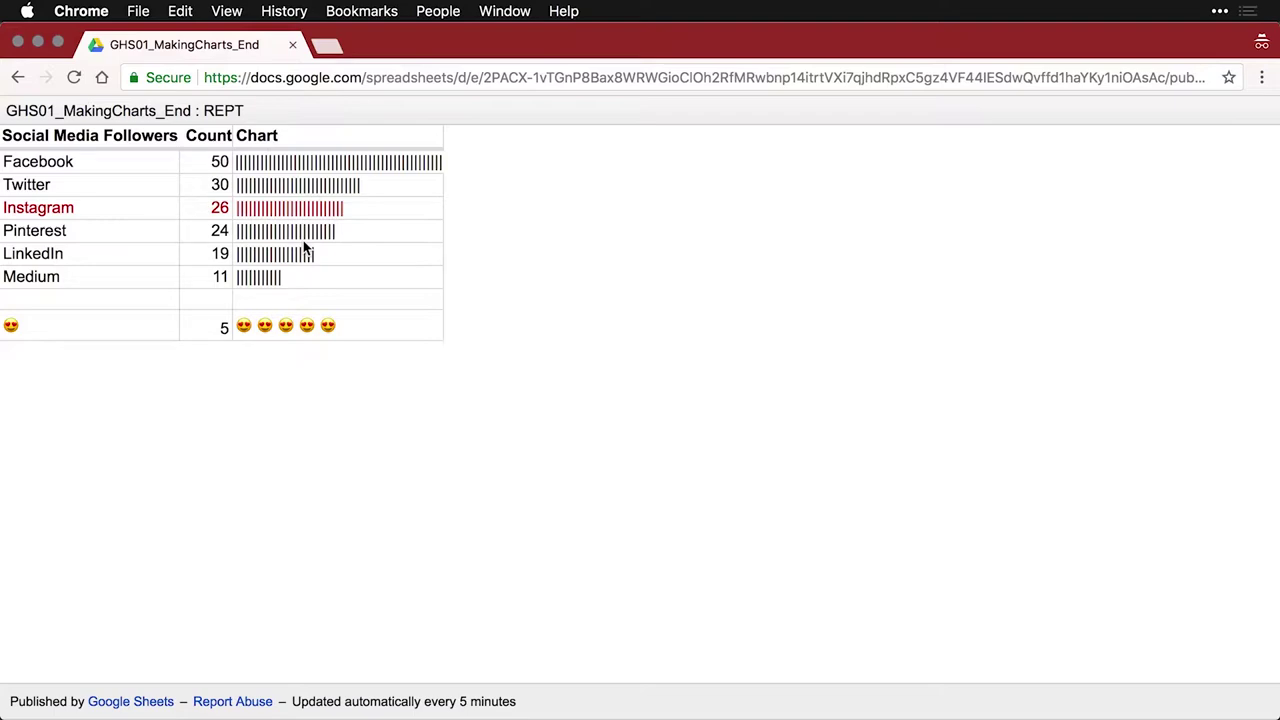
Close the incognito window and publishing dialog, then select the Line sheet's Revenue by Source by Month chart
{"action": "key", "text": "super+w"}
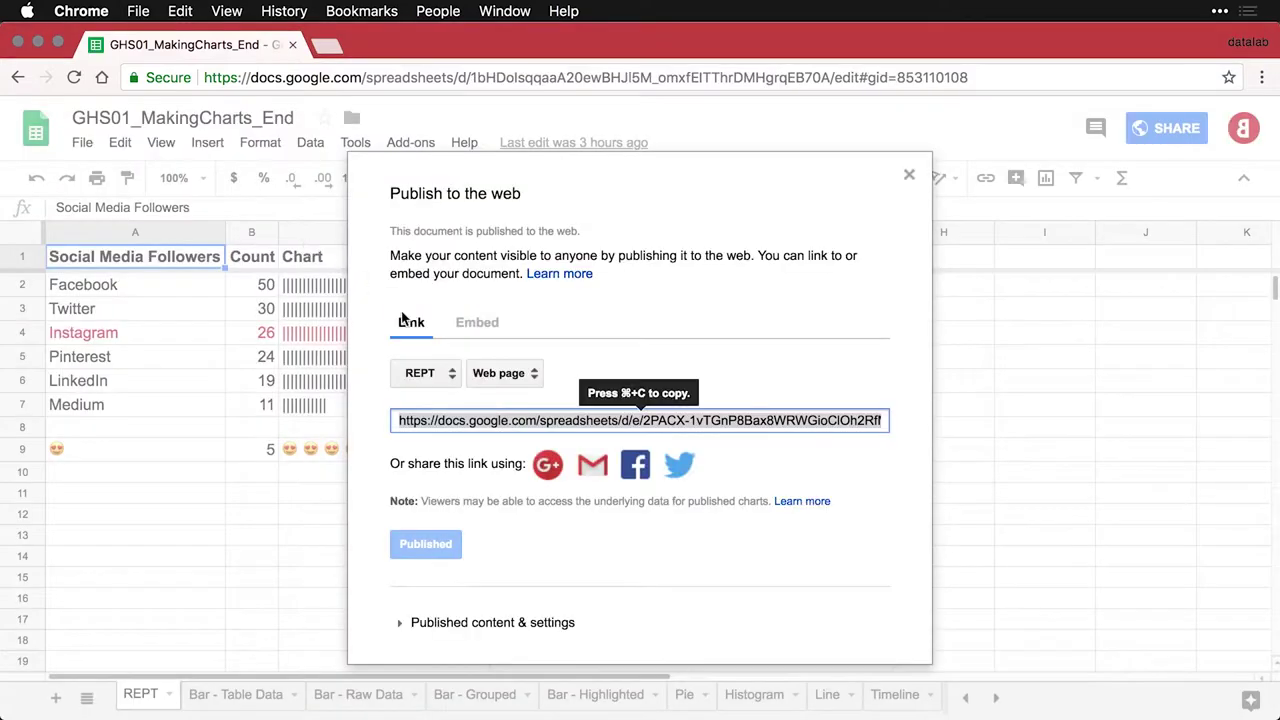
{"action": "left_click", "coordinate": [908, 178]}
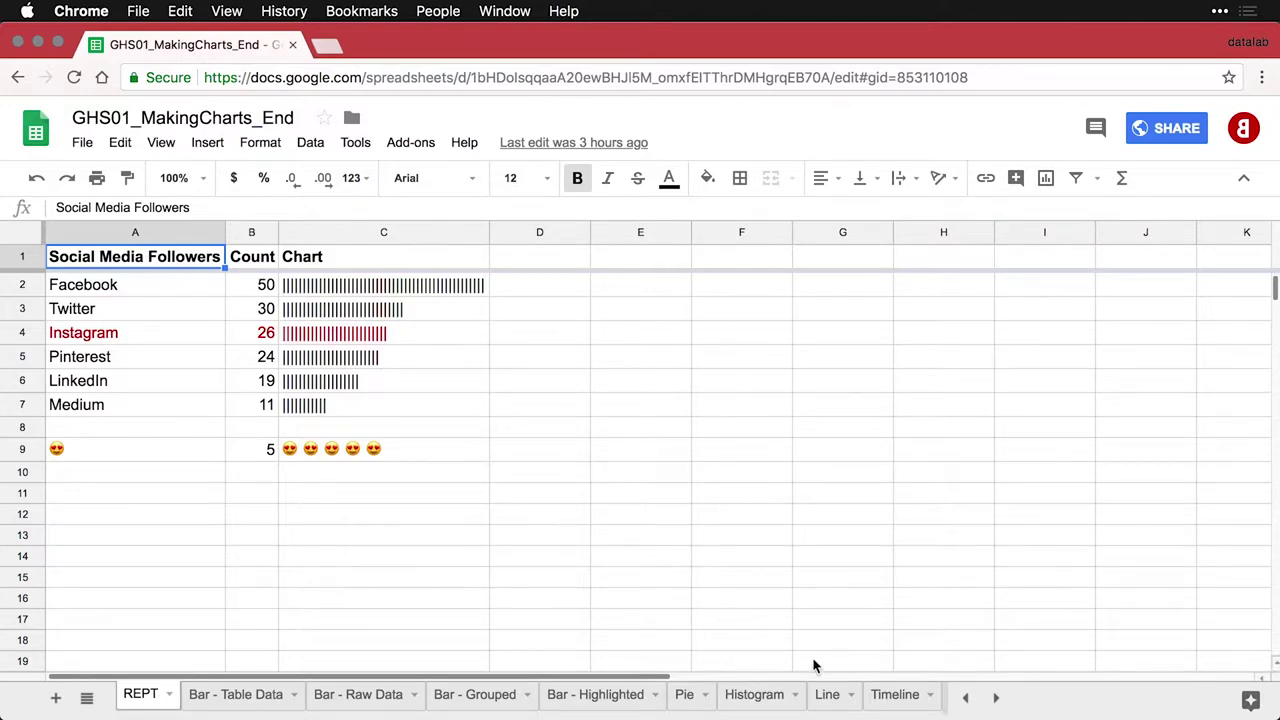
{"action": "left_click", "coordinate": [829, 697]}
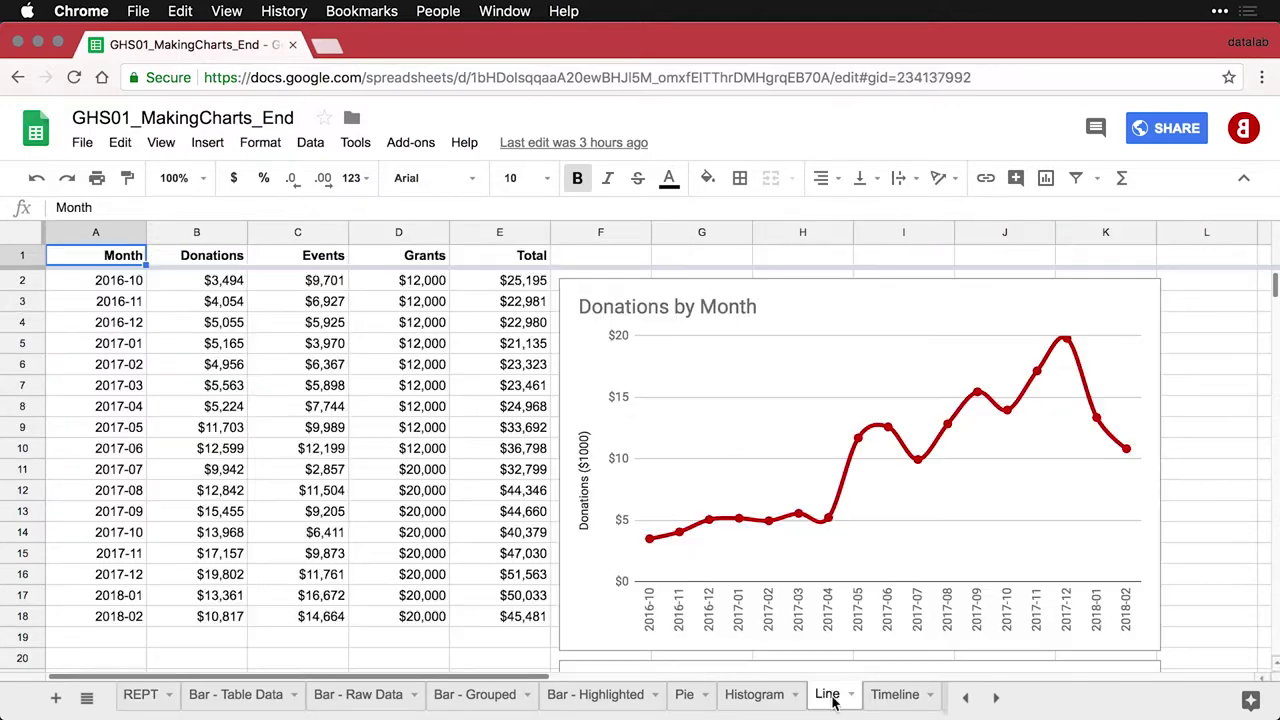
{"action": "scroll", "coordinate": [1200, 460], "scroll_direction": "down", "scroll_amount": 5}
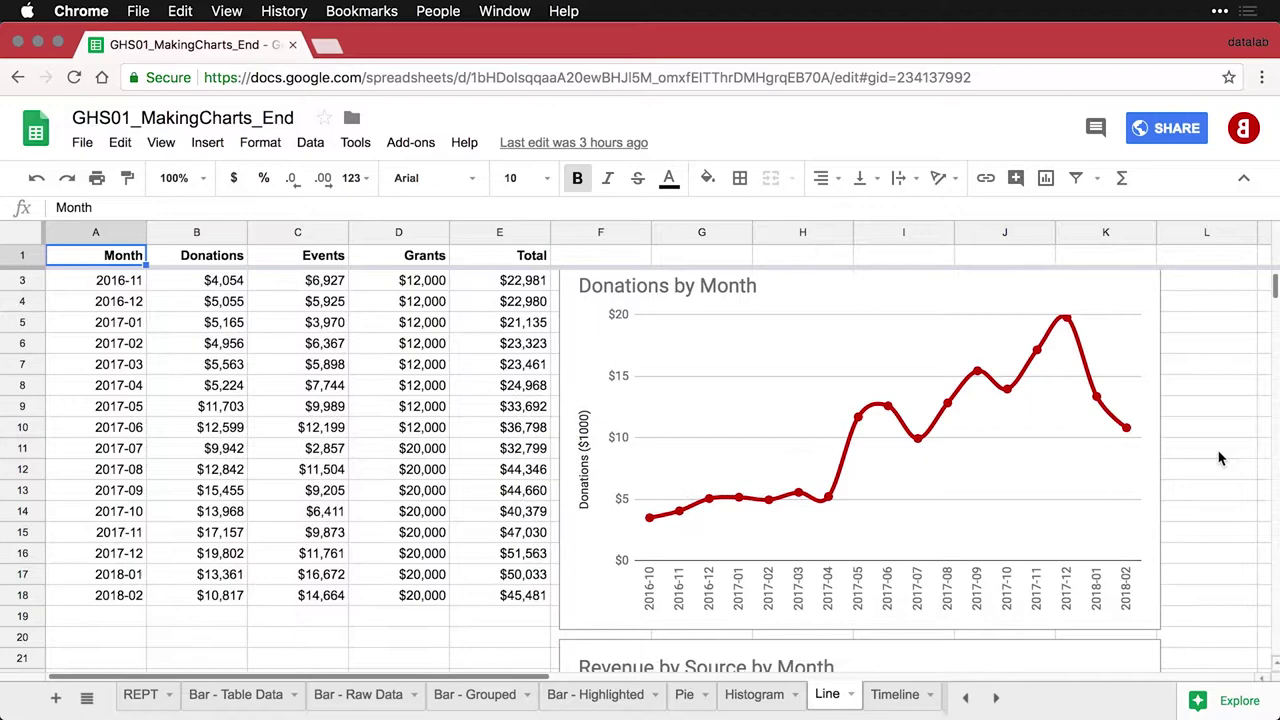
{"action": "scroll", "coordinate": [1218, 458], "scroll_direction": "down", "scroll_amount": 4}
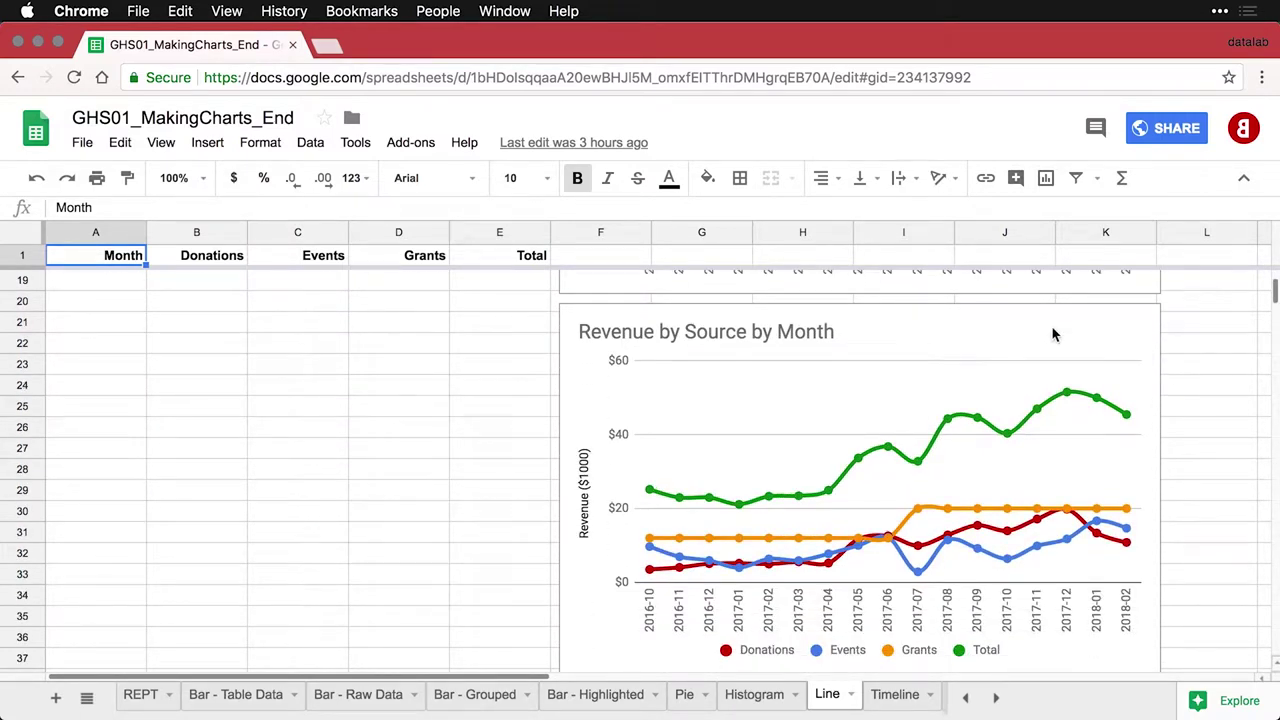
{"action": "left_click", "coordinate": [1023, 345]}
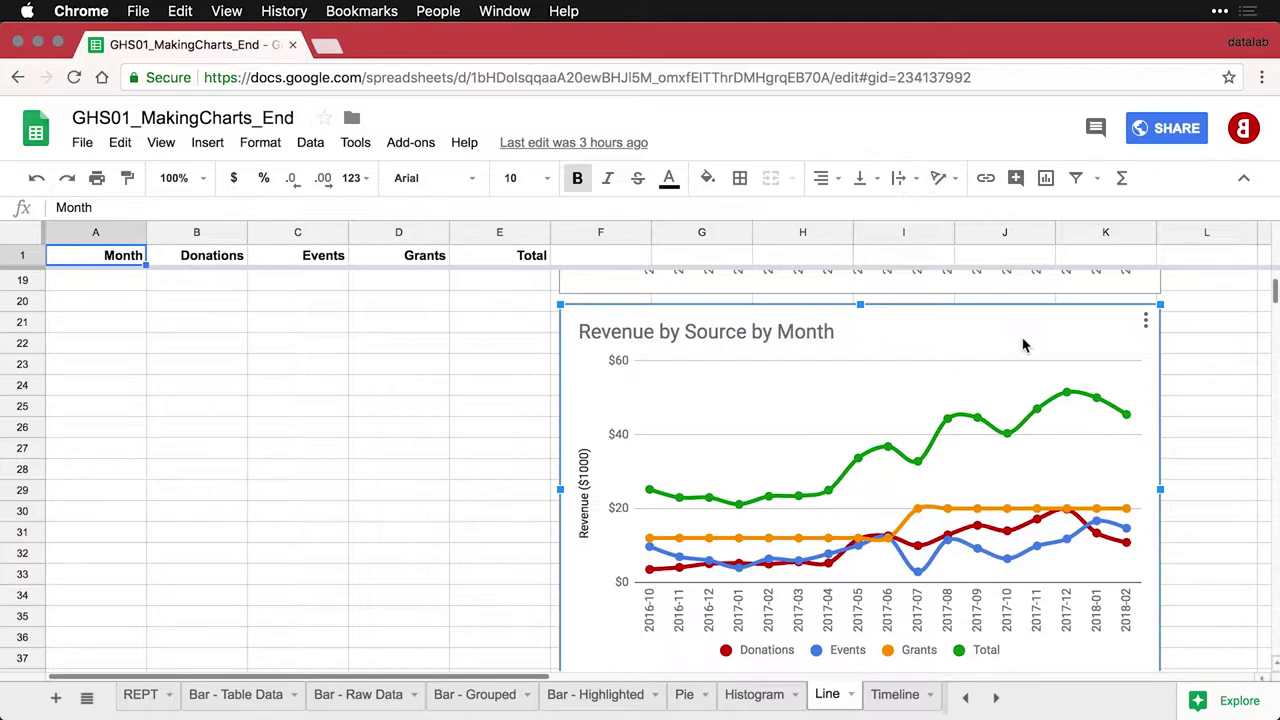
Publish the Revenue by Source by Month chart as an Image rather than Interactive, and confirm
{"action": "left_click", "coordinate": [1146, 325]}
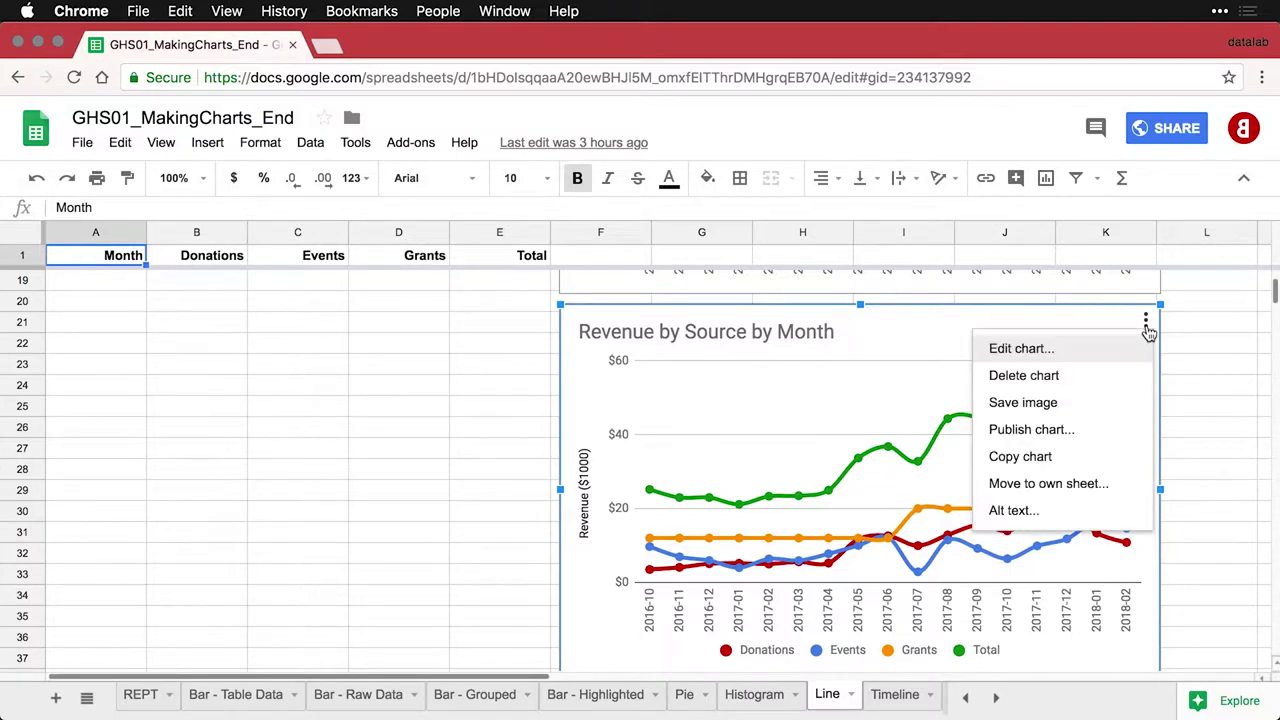
{"action": "left_click", "coordinate": [1097, 444]}
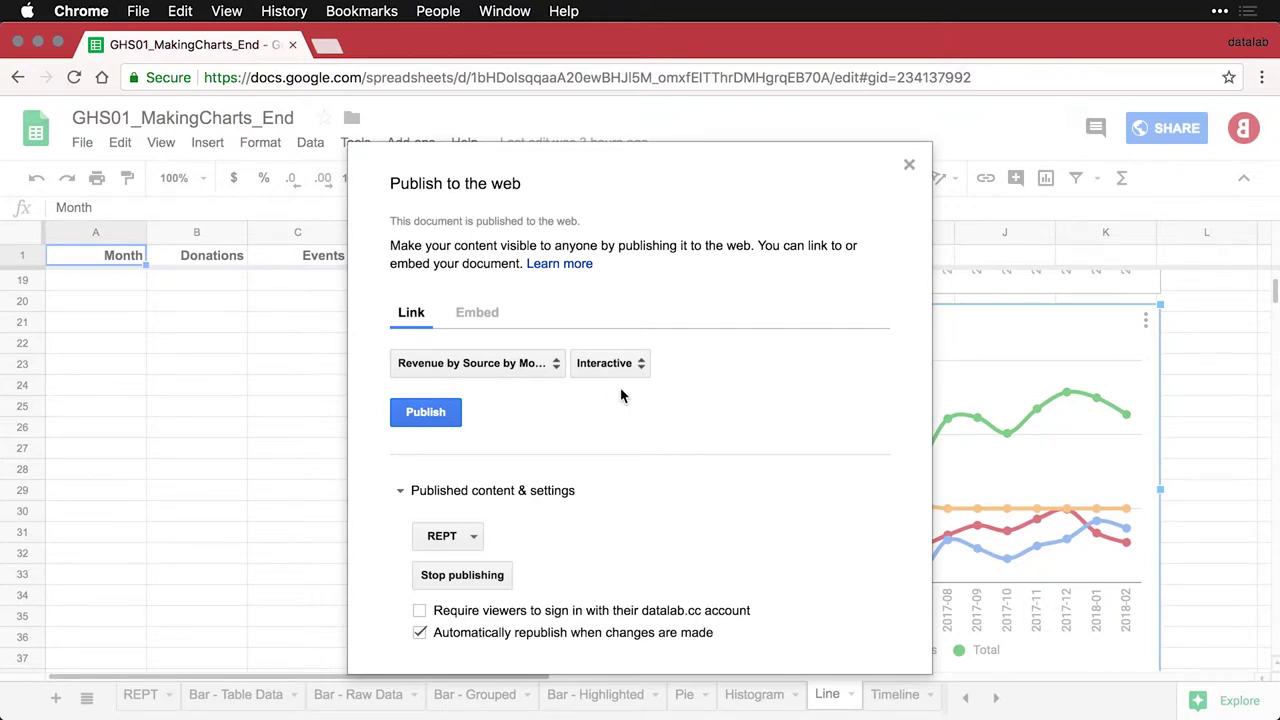
{"action": "left_click", "coordinate": [636, 365]}
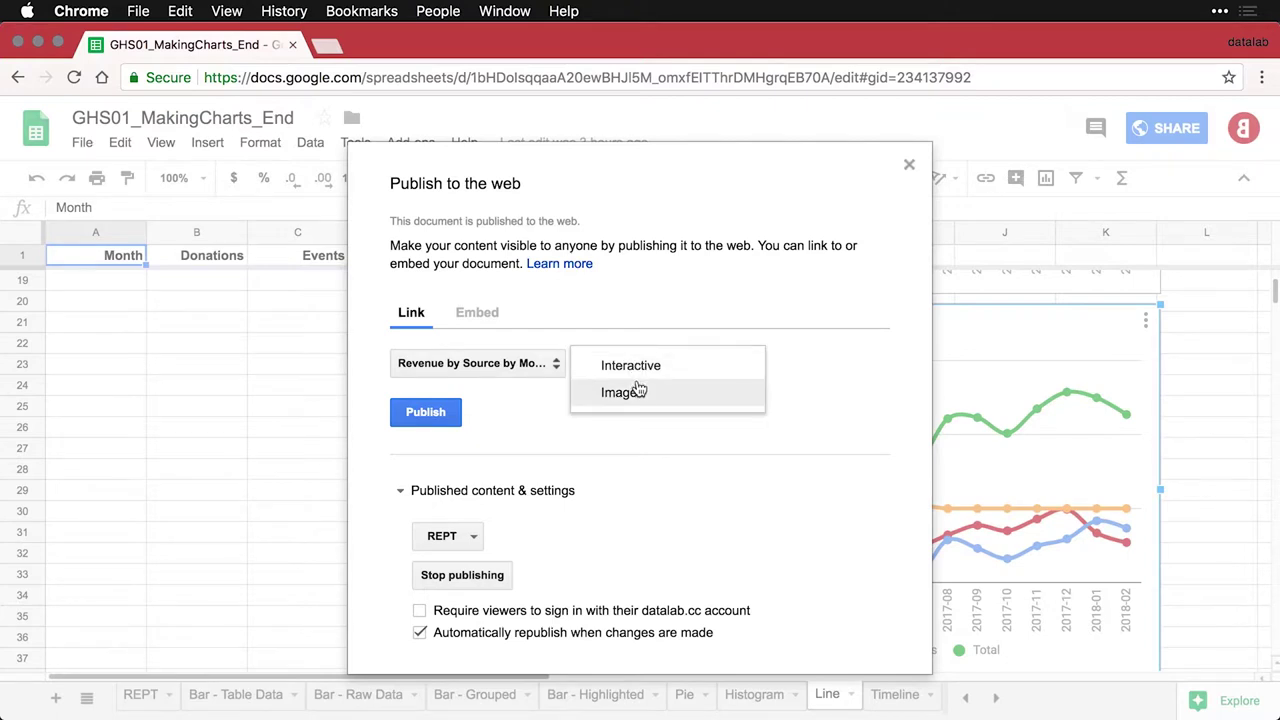
{"action": "left_click", "coordinate": [638, 392]}
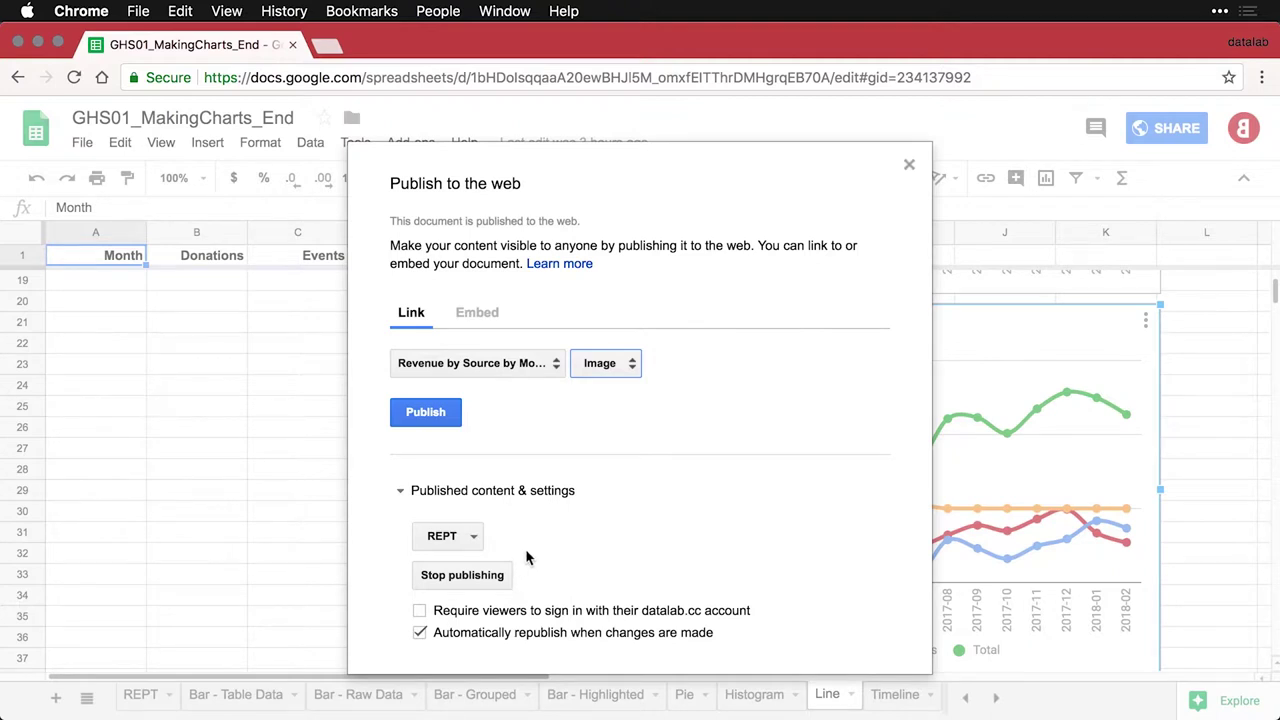
{"action": "left_click", "coordinate": [430, 414]}
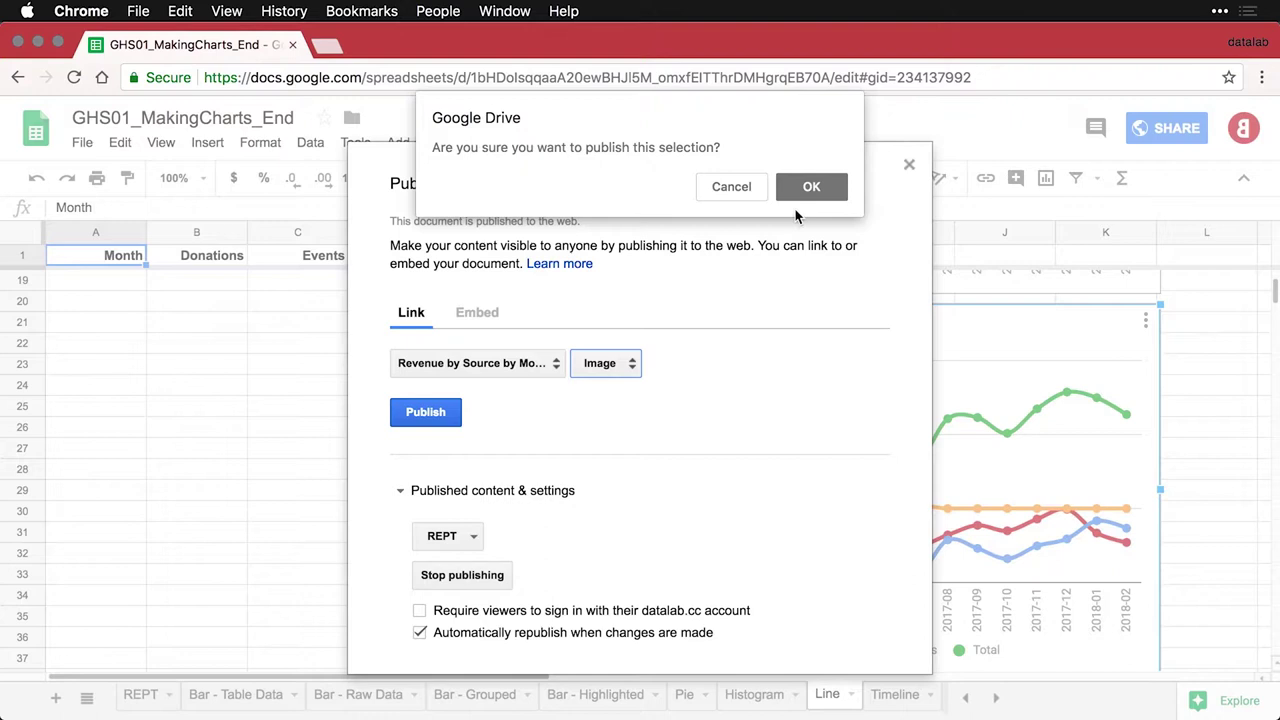
{"action": "left_click", "coordinate": [812, 188]}
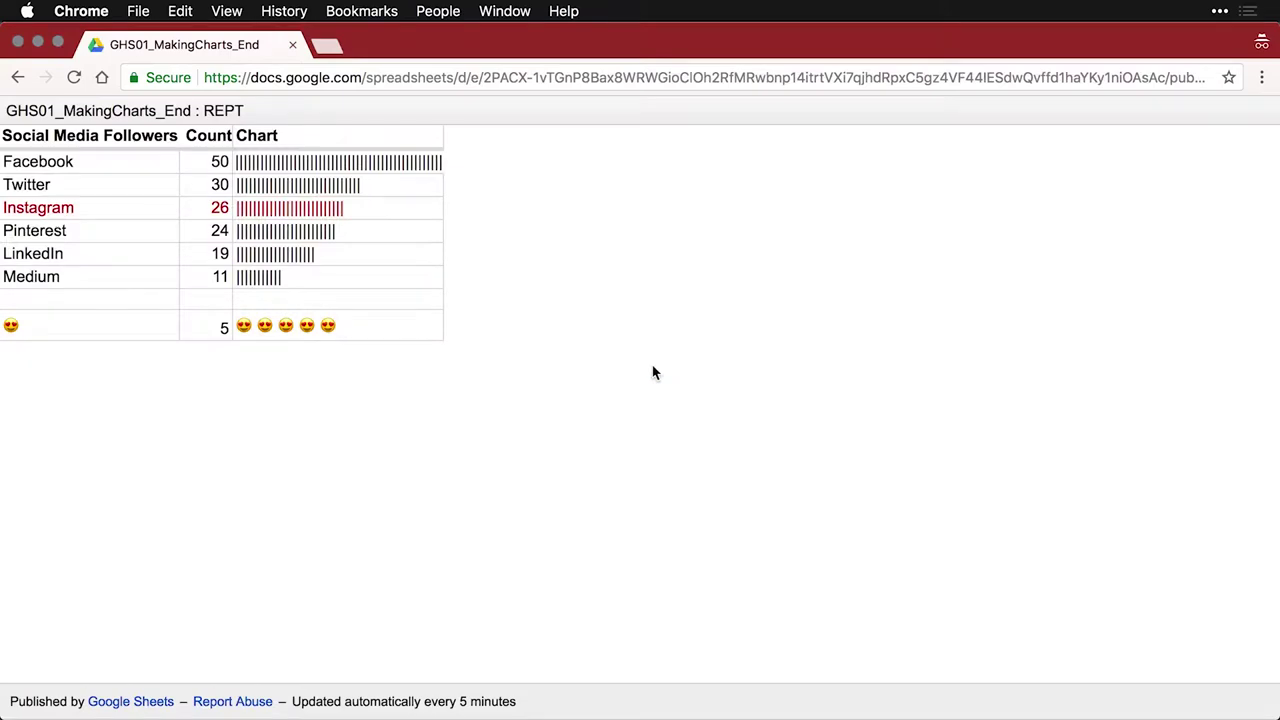
Paste the chart link into a new incognito tab to view the 600×371 chart image
{"action": "key", "text": "super+t"}
{"action": "key", "text": "super+v"}
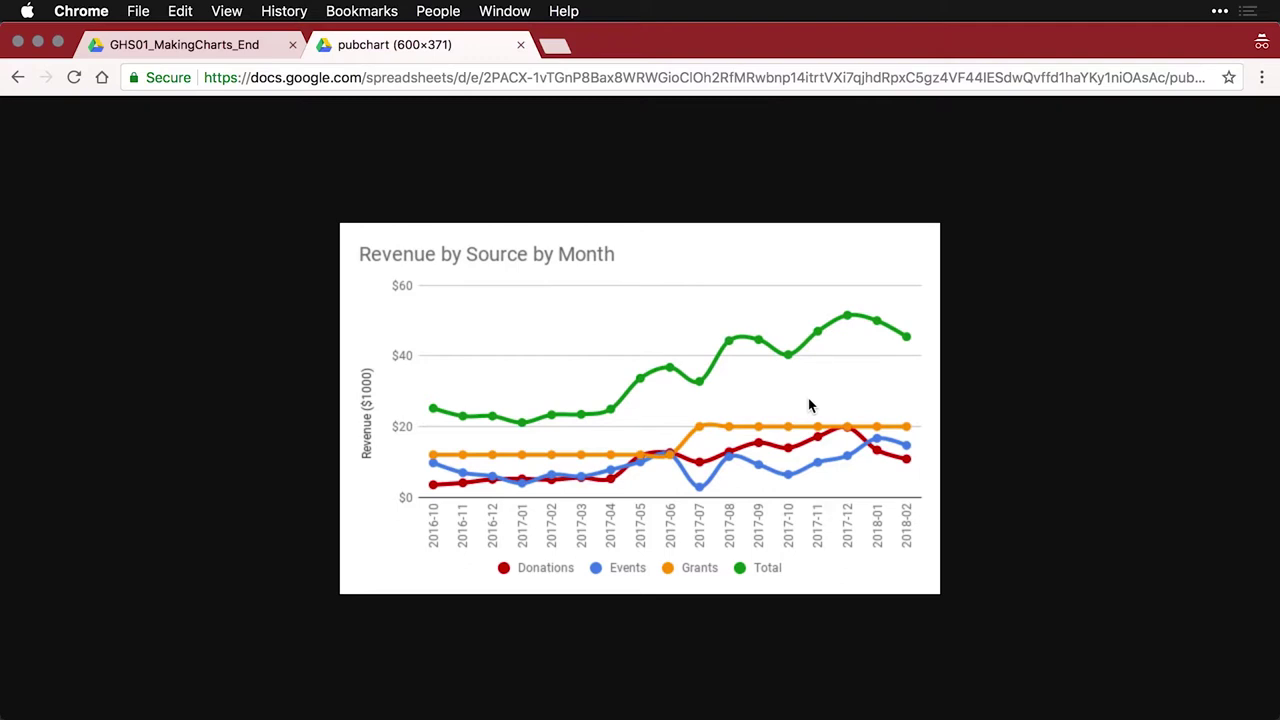
Close the chart image tab and the Publish to the web dialog, returning to the revenue chart
{"action": "key", "text": "super+w"}
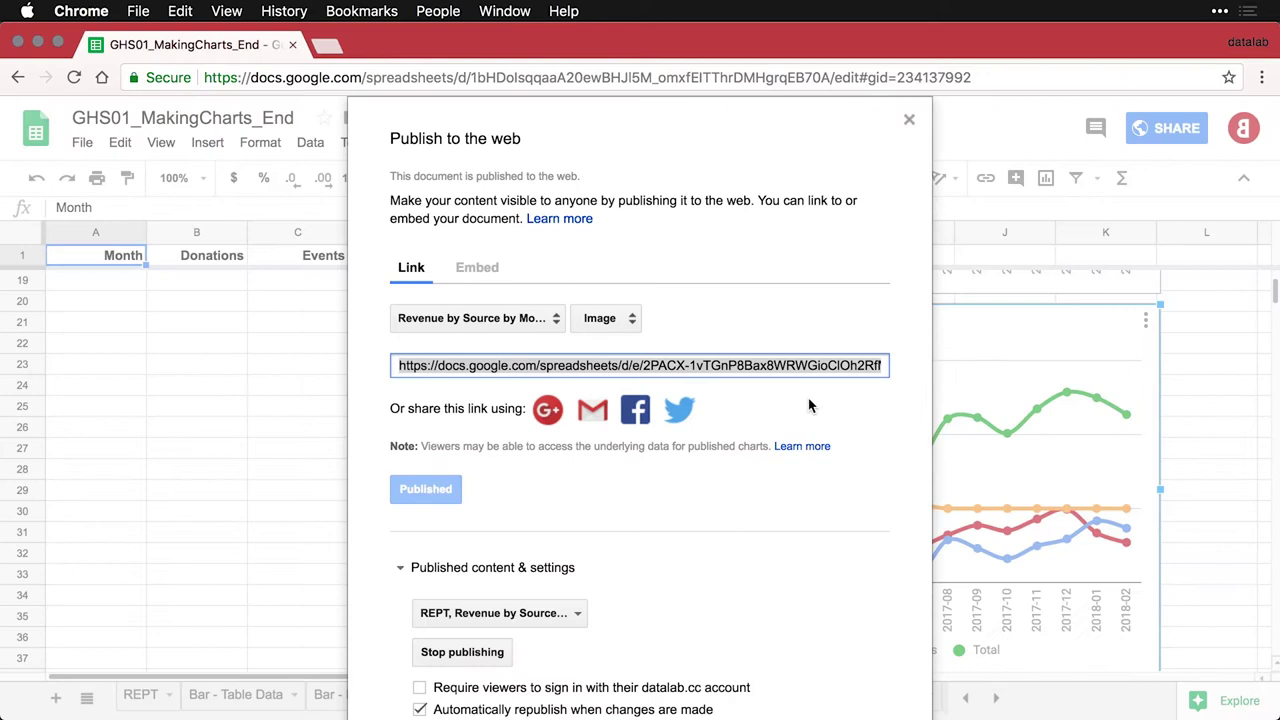
{"action": "left_click", "coordinate": [909, 120]}
{"action": "left_click", "coordinate": [1195, 498]}
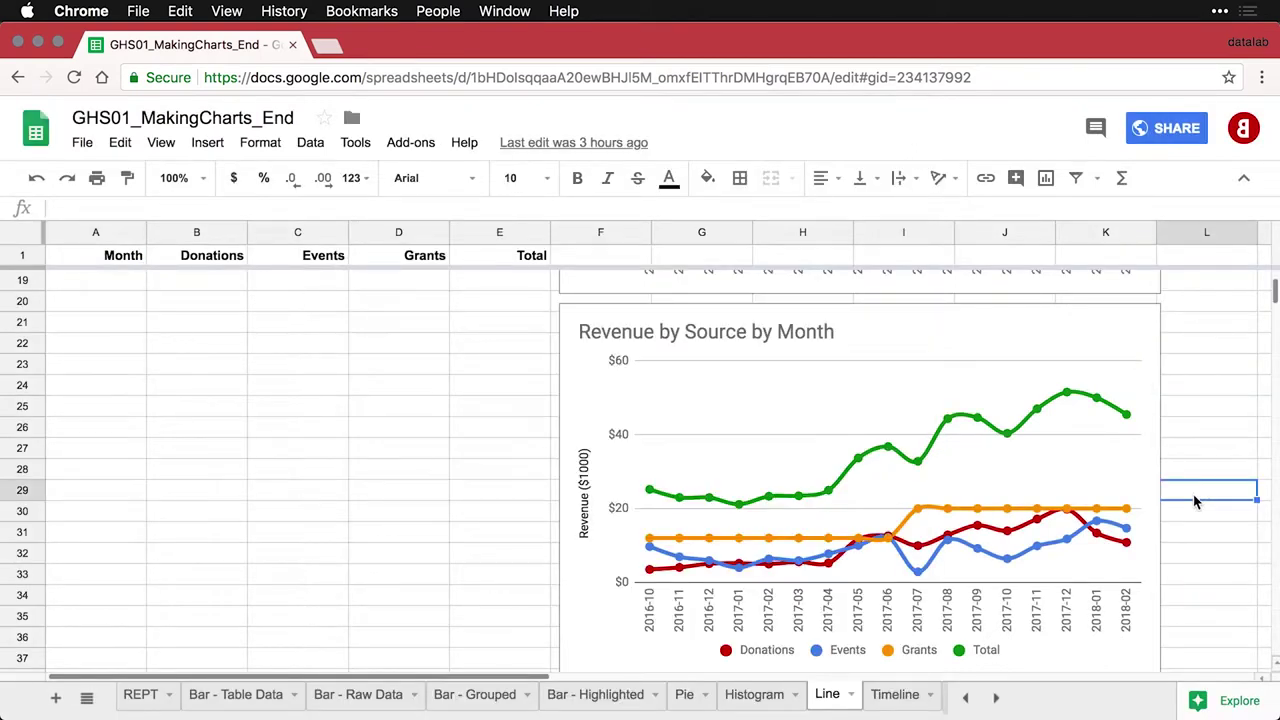
On the Timeline sheet, select the four-series revenue timeline chart and zoom it to 1y
{"action": "left_click", "coordinate": [889, 700]}
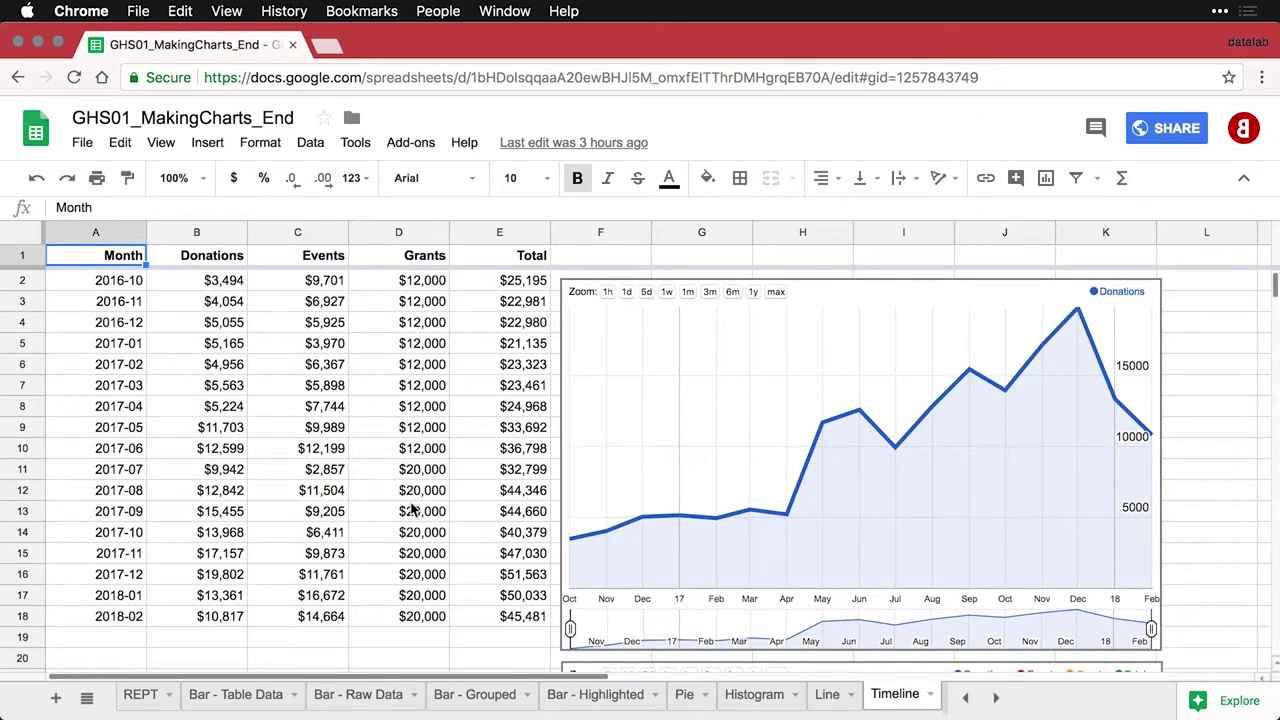
{"action": "scroll", "coordinate": [1207, 519], "scroll_direction": "down", "scroll_amount": 5}
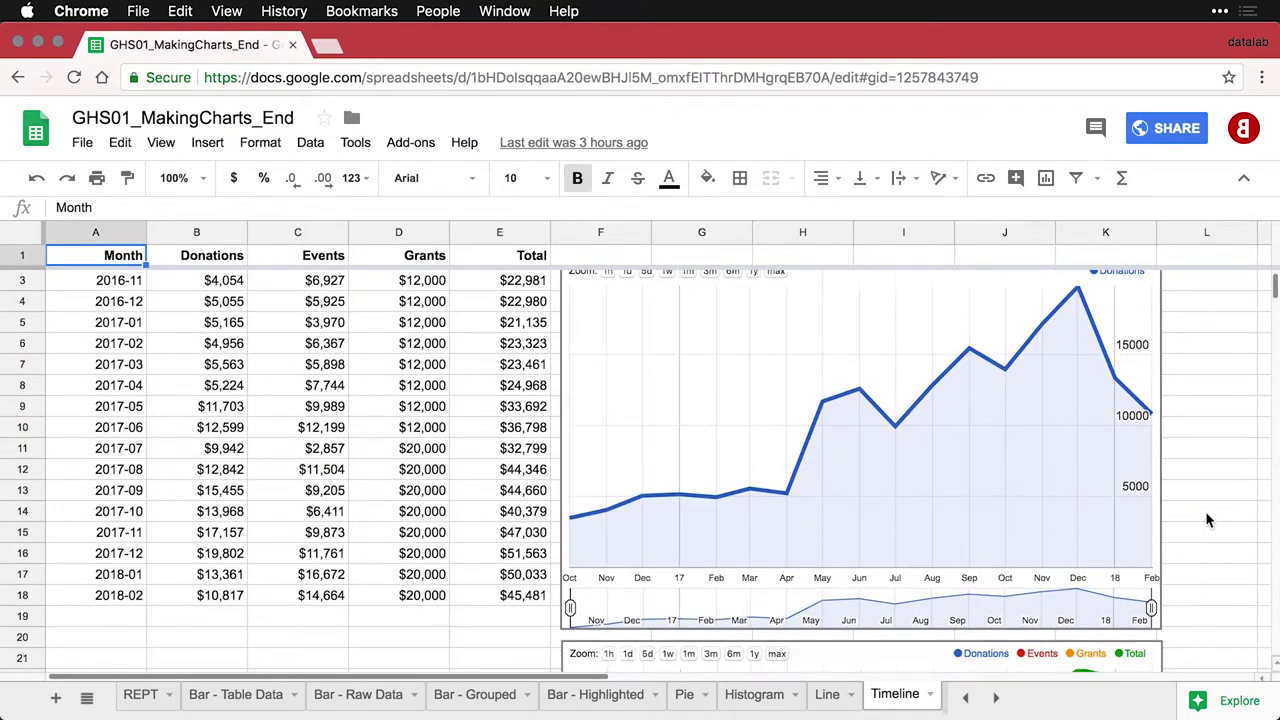
{"action": "scroll", "coordinate": [1205, 519], "scroll_direction": "down", "scroll_amount": 4}
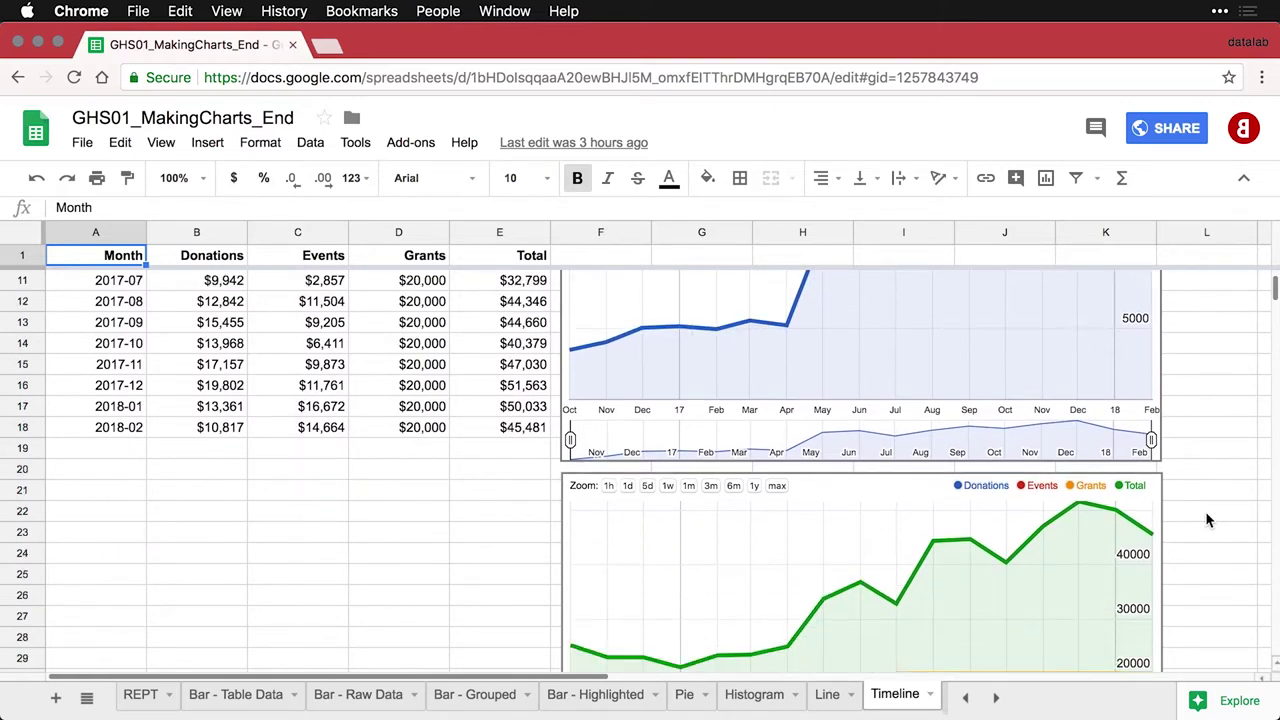
{"action": "scroll", "coordinate": [1207, 519], "scroll_direction": "down", "scroll_amount": 1}
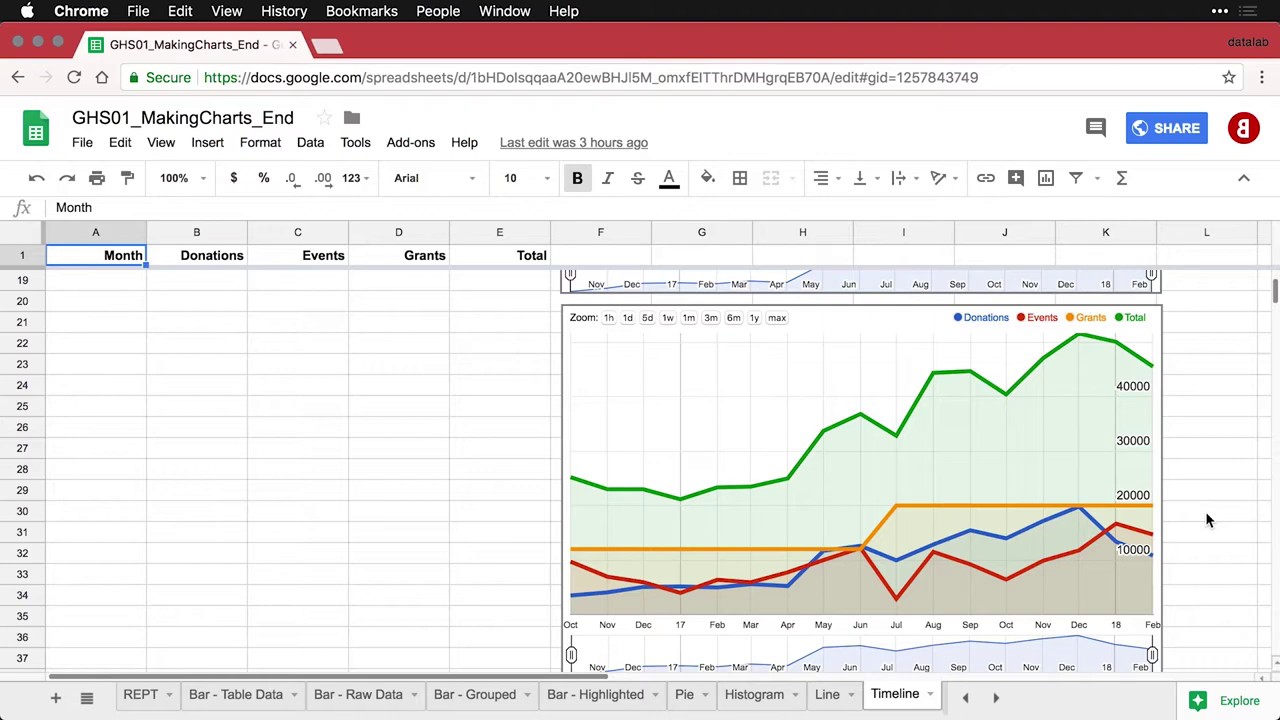
{"action": "scroll", "coordinate": [1207, 519], "scroll_direction": "down", "scroll_amount": 1}
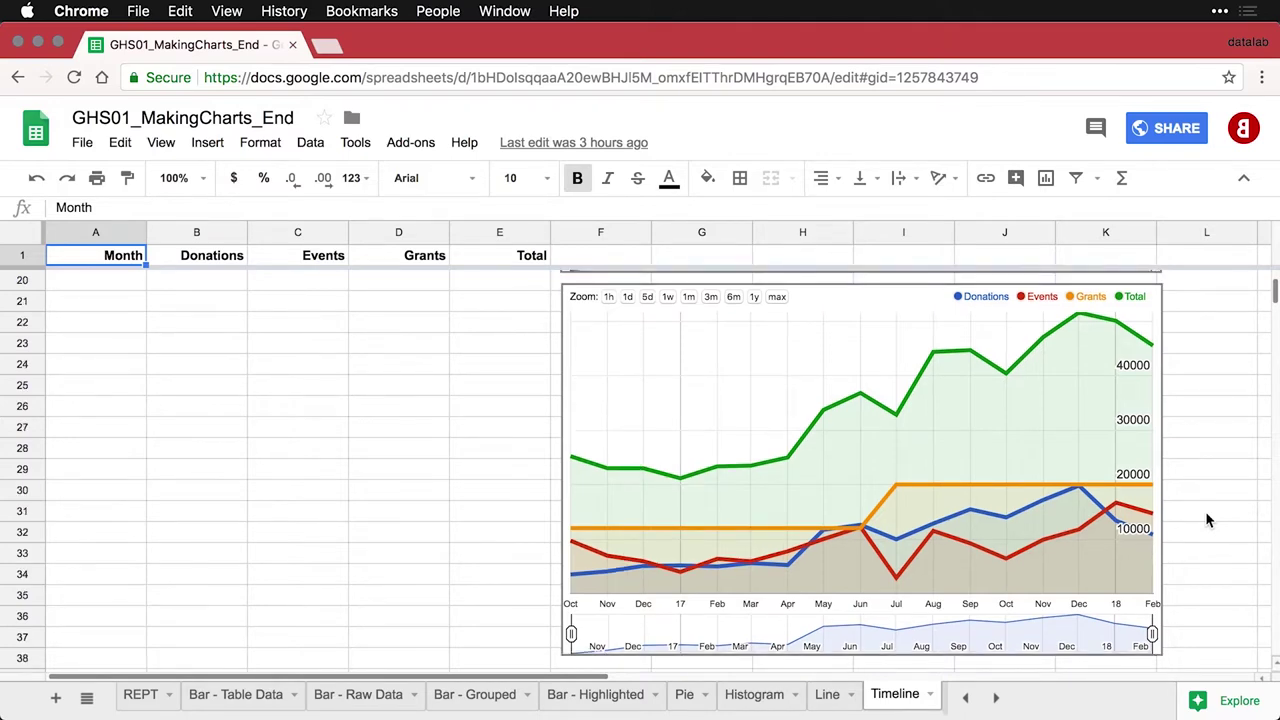
{"action": "left_click", "coordinate": [754, 297]}
{"action": "left_click", "coordinate": [754, 297]}
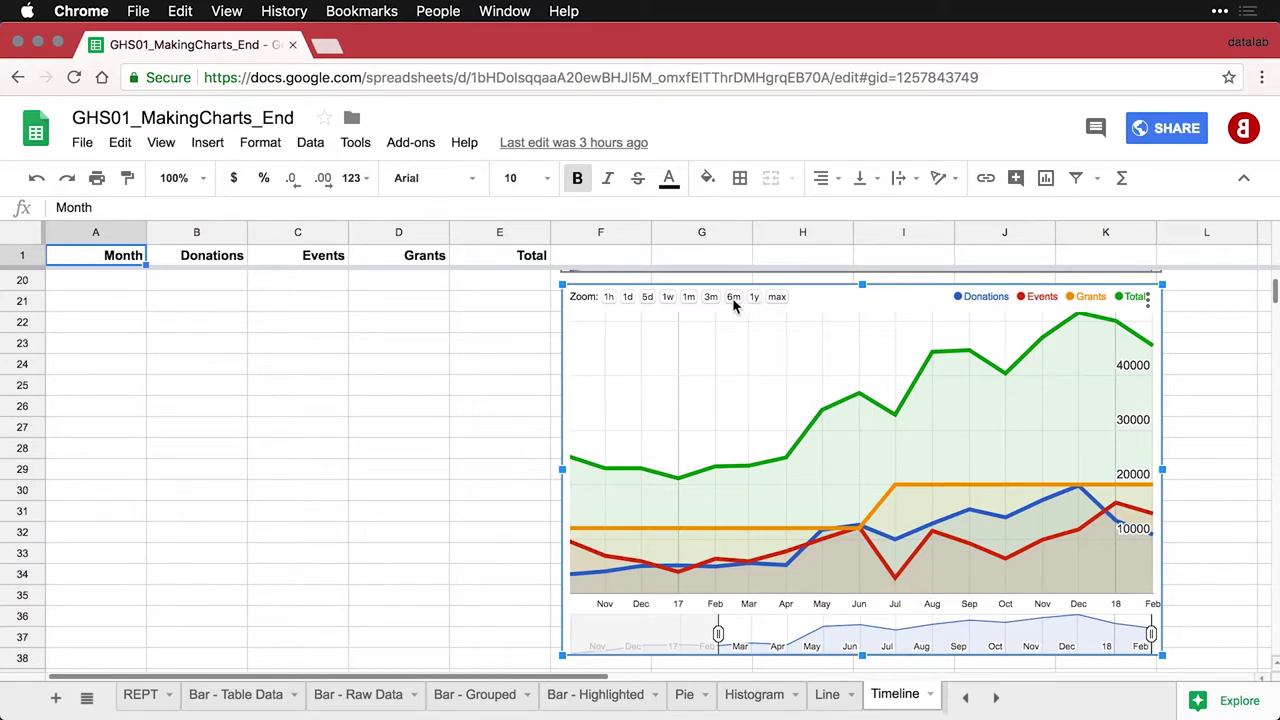
In the Chart editor, drag the range selector's left handle fully left to show Oct–Feb
{"action": "left_click", "coordinate": [733, 299]}
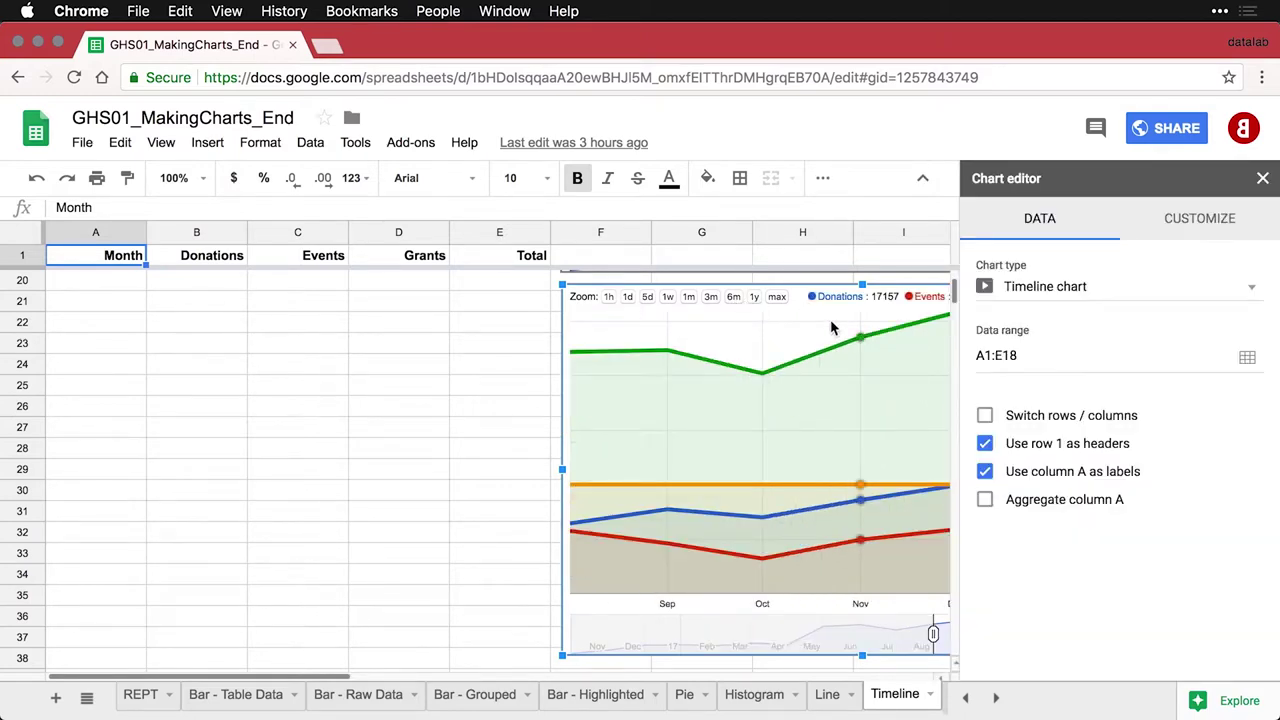
{"action": "scroll", "coordinate": [474, 446], "scroll_direction": "right", "scroll_amount": 5}
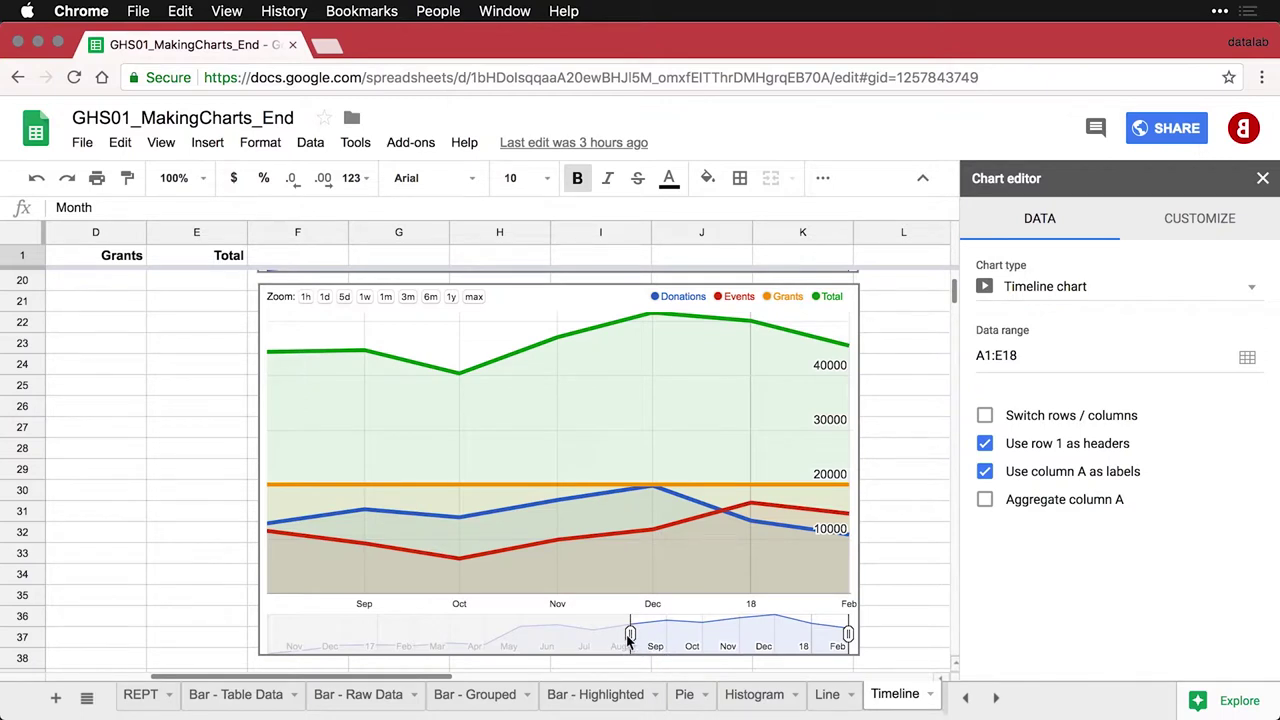
{"action": "left_click_drag", "start_coordinate": [629, 638], "coordinate": [258, 636]}
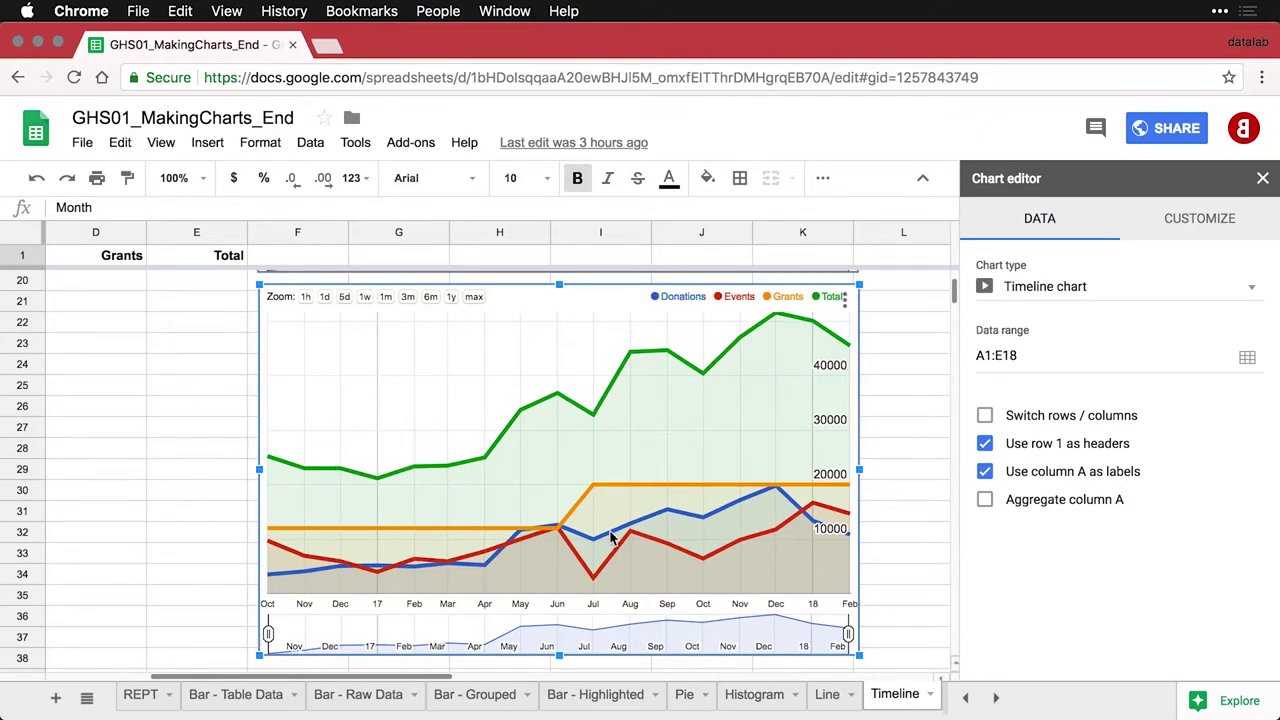
Publish the four-series timeline chart as Interactive, confirm, and copy its published link
{"action": "left_click", "coordinate": [846, 300]}
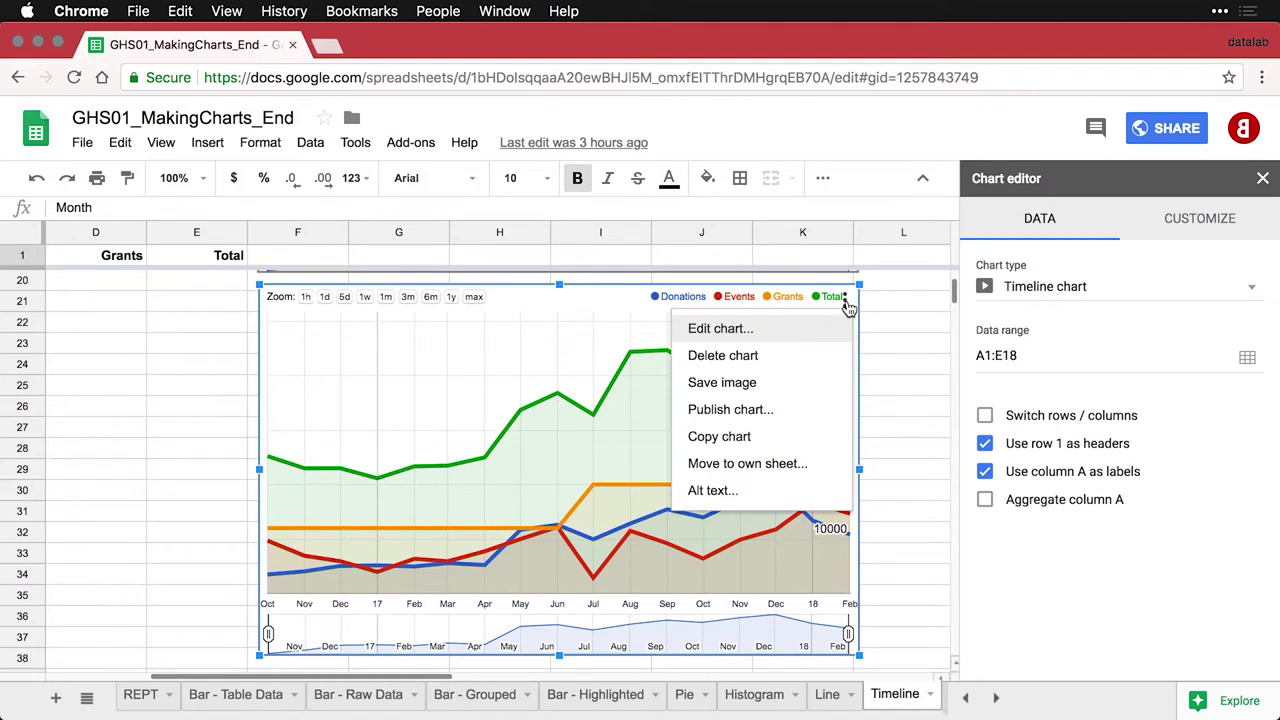
{"action": "left_click", "coordinate": [792, 410]}
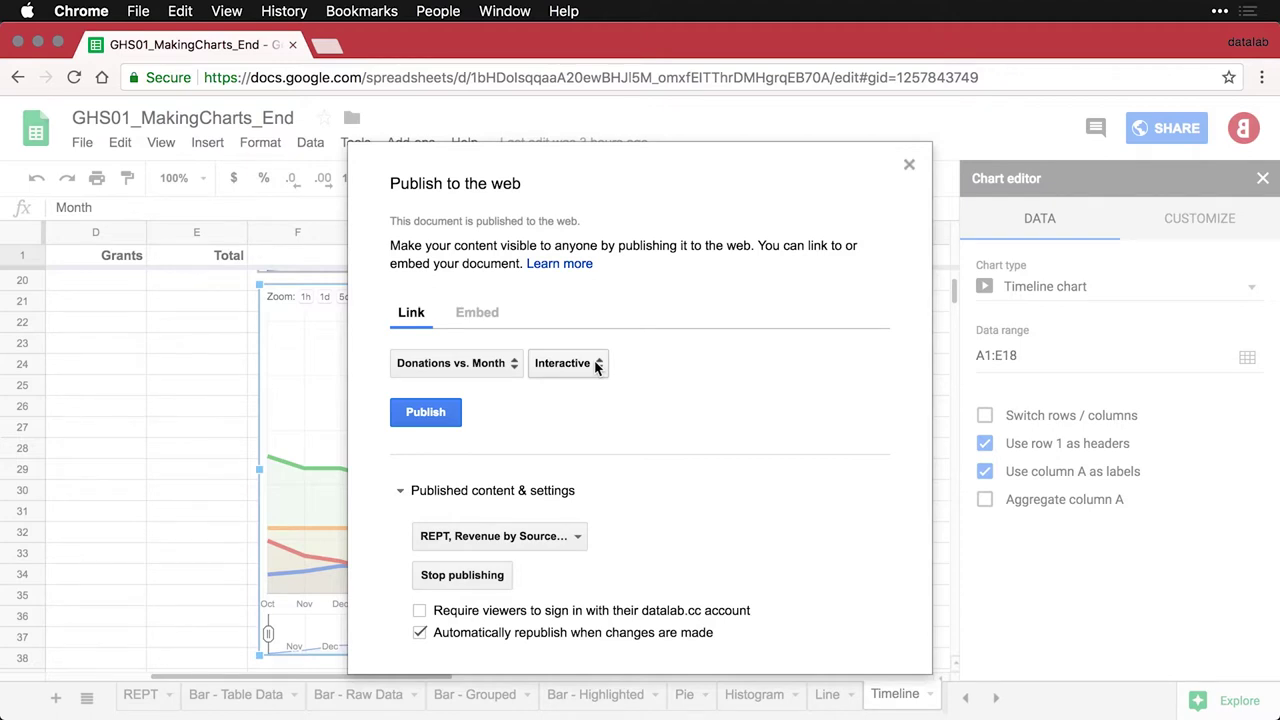
{"action": "left_click", "coordinate": [434, 418]}
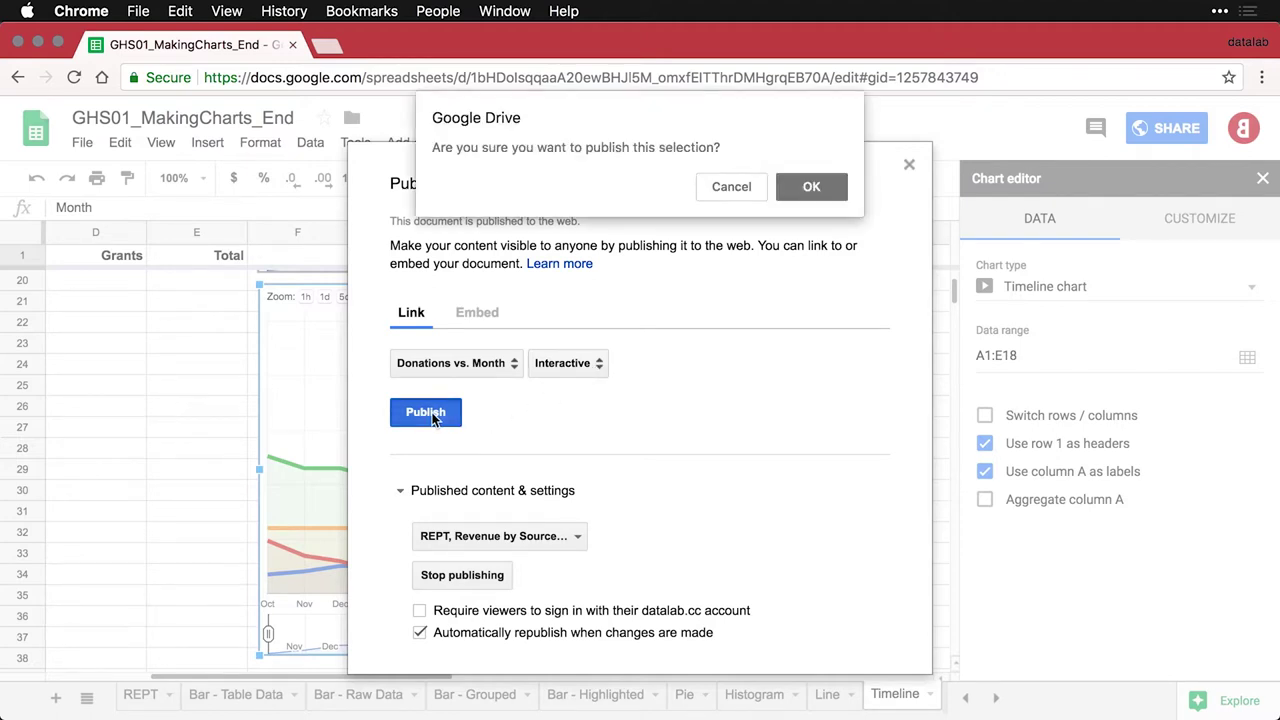
{"action": "left_click", "coordinate": [810, 189]}
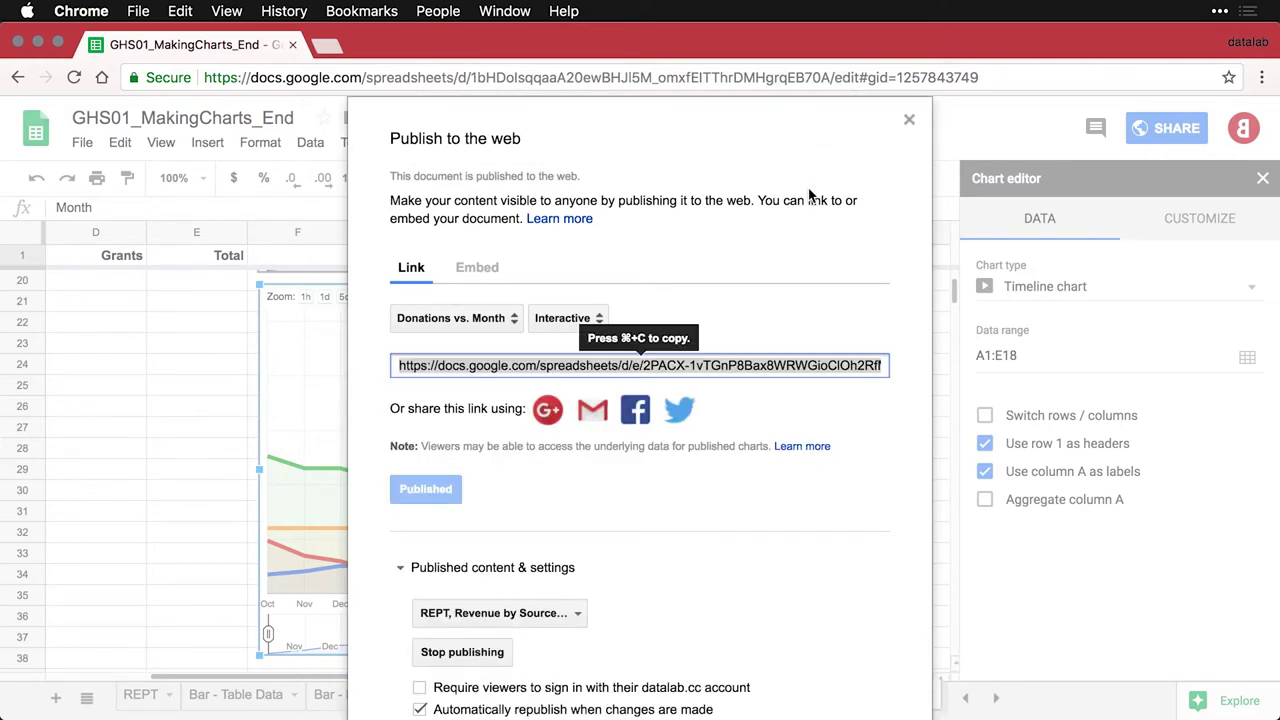
{"action": "key", "text": "super+c"}
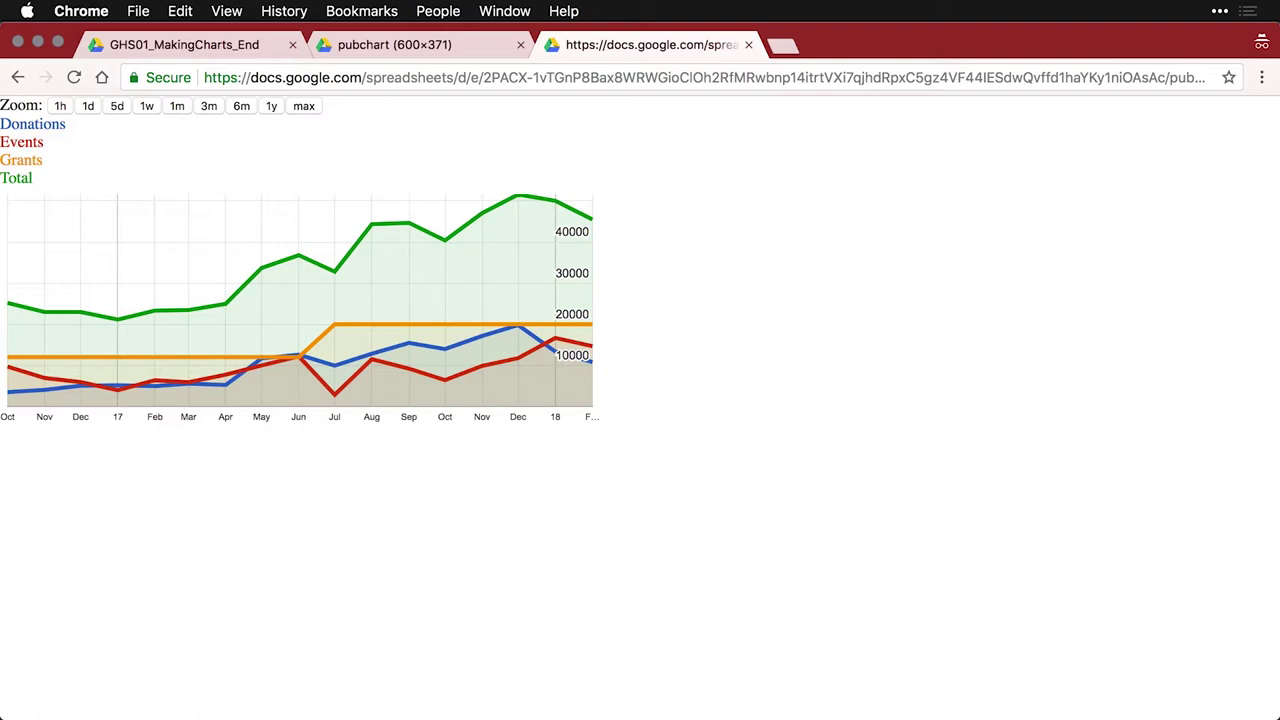
Inspect the published chart's lines, then zoom through 6m and 1y, ending on 3m (Dec–Jan)
{"action": "mouse_move", "coordinate": [461, 287]}
{"action": "mouse_move", "coordinate": [461, 233]}
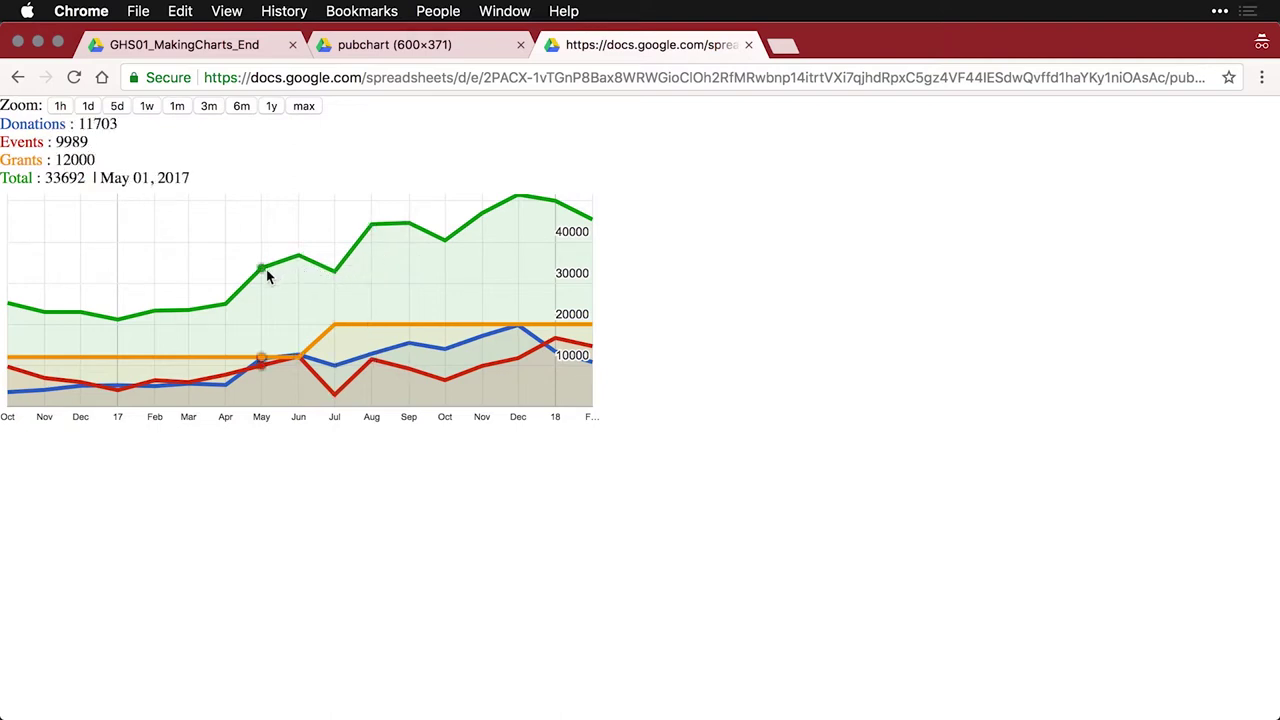
{"action": "left_click", "coordinate": [240, 108]}
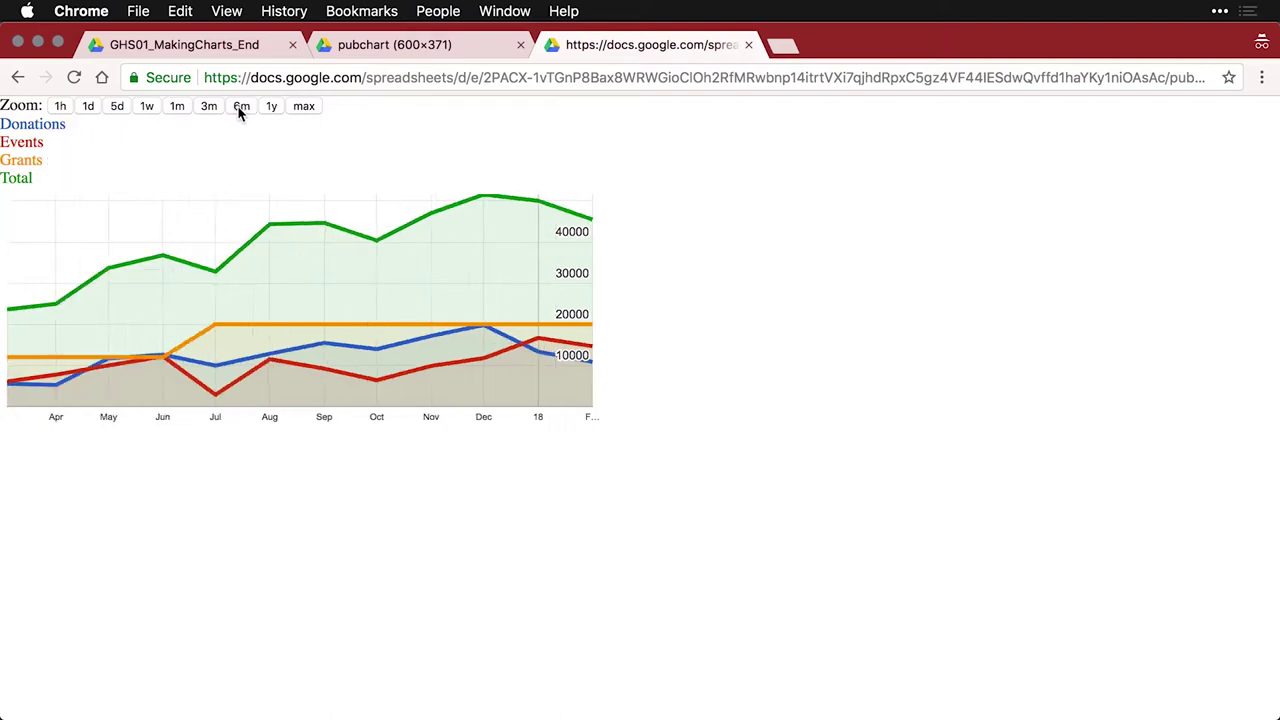
{"action": "left_click", "coordinate": [268, 107]}
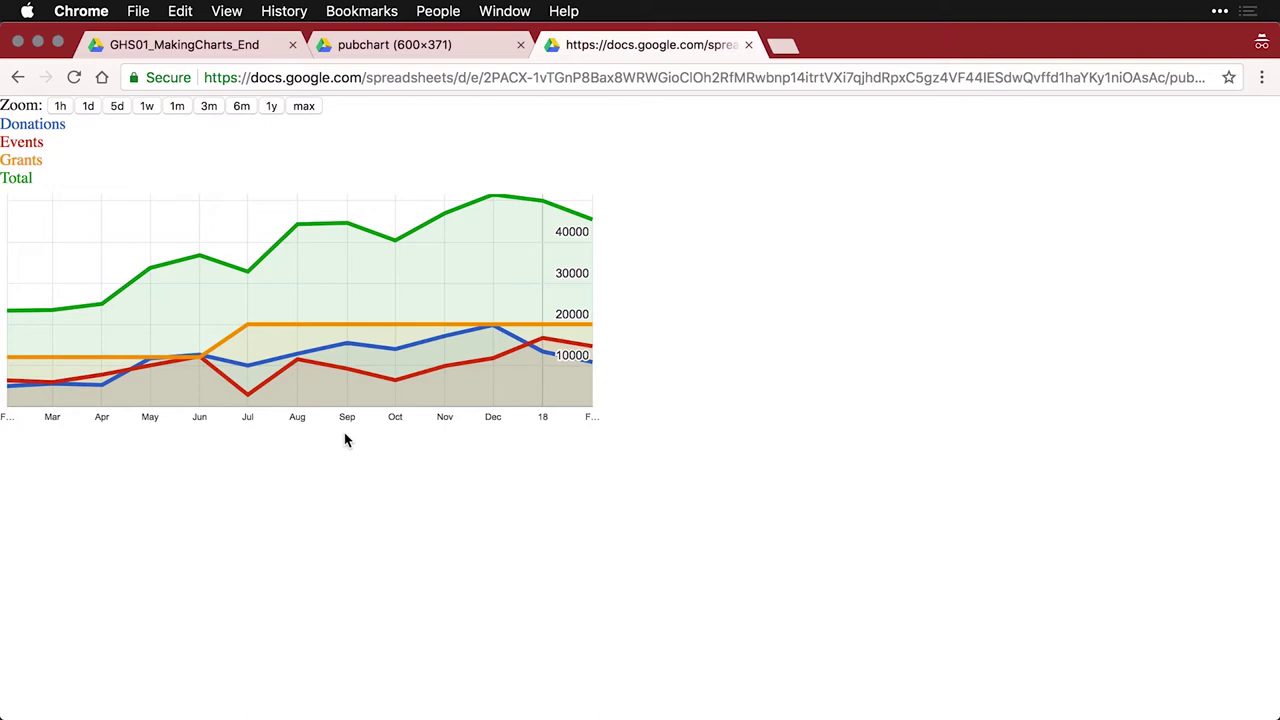
{"action": "left_click", "coordinate": [209, 106]}
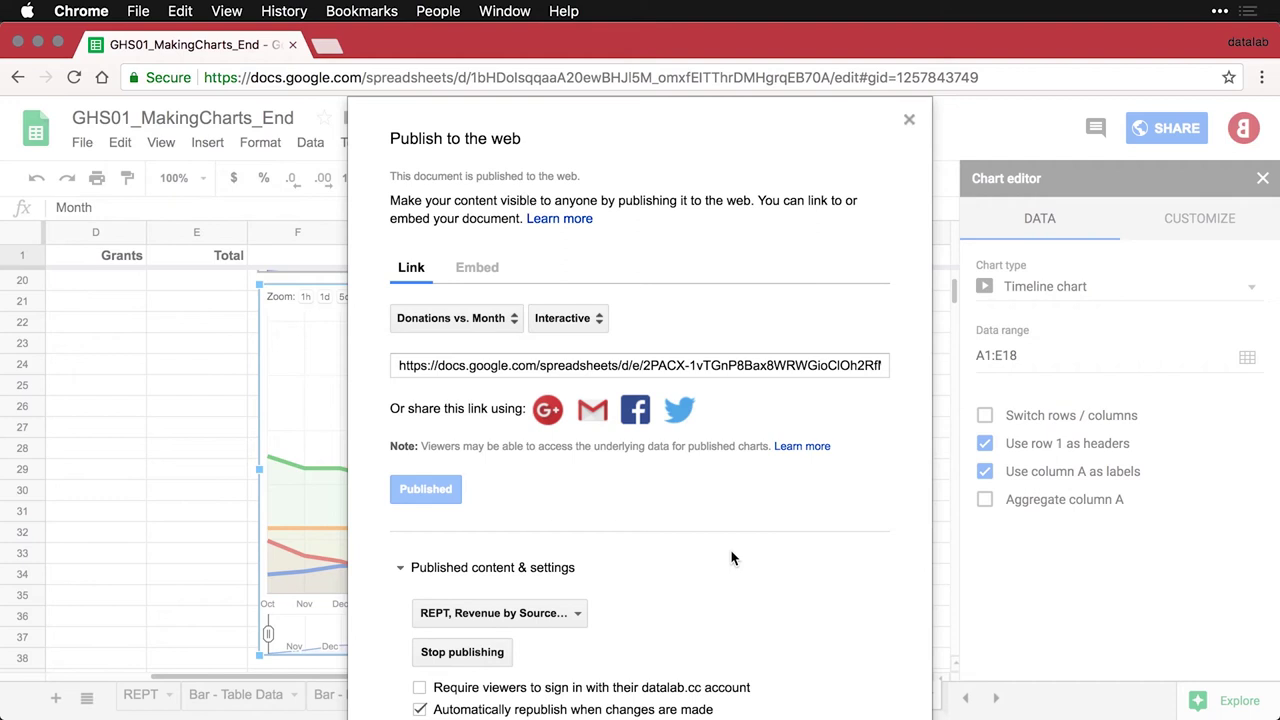
Review the published content list showing the REPT sheet and the Donations vs. Month timeline chart
{"action": "left_click", "coordinate": [577, 616]}
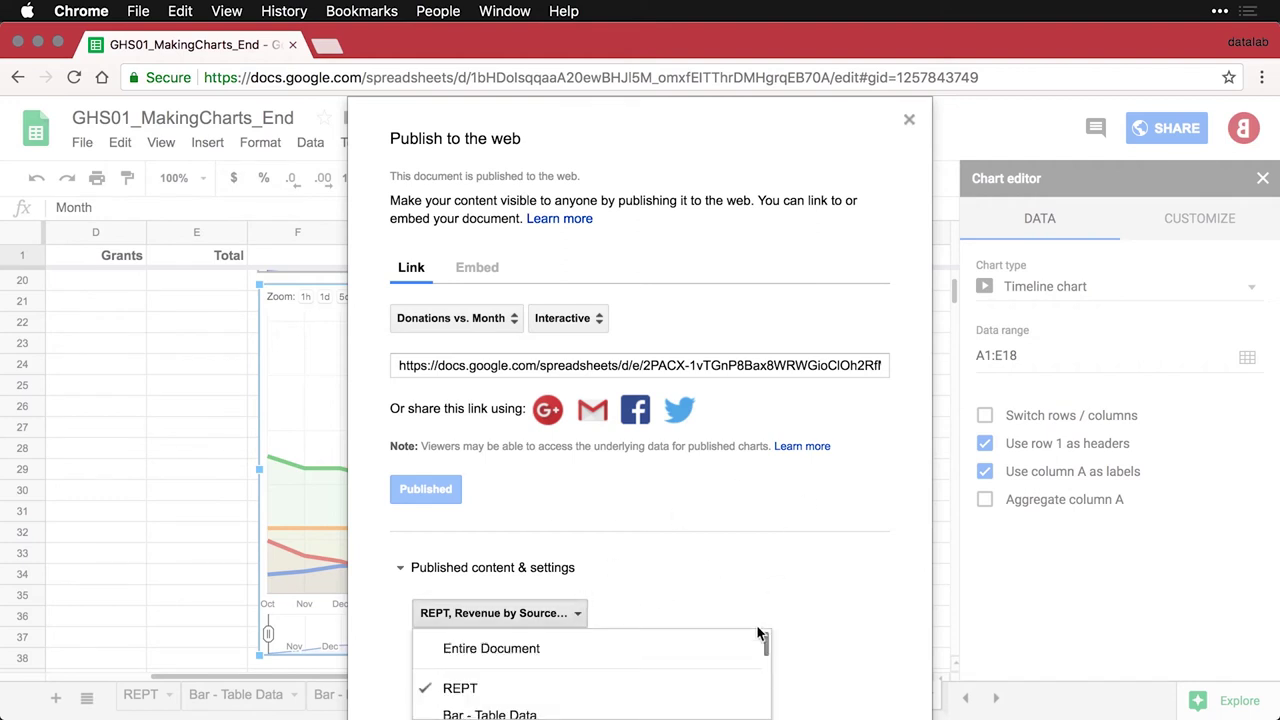
{"action": "scroll", "coordinate": [711, 676], "scroll_direction": "down", "scroll_amount": 10}
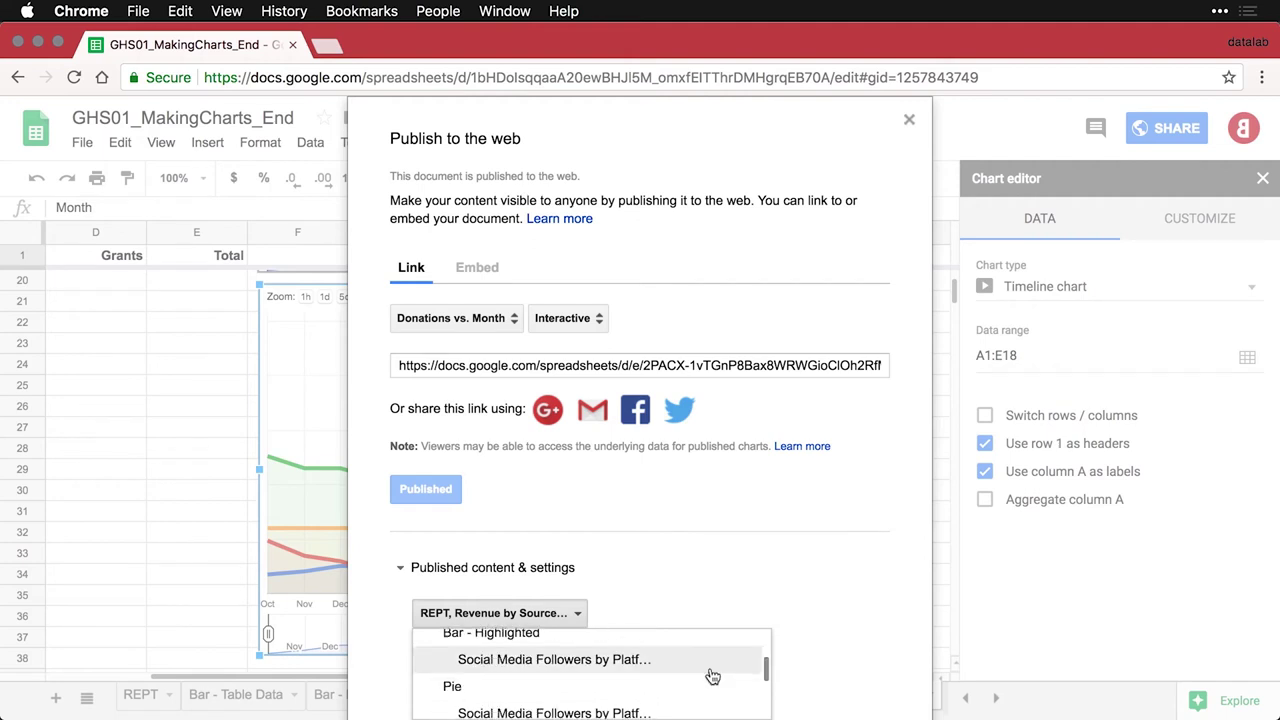
{"action": "scroll", "coordinate": [711, 676], "scroll_direction": "down", "scroll_amount": 10}
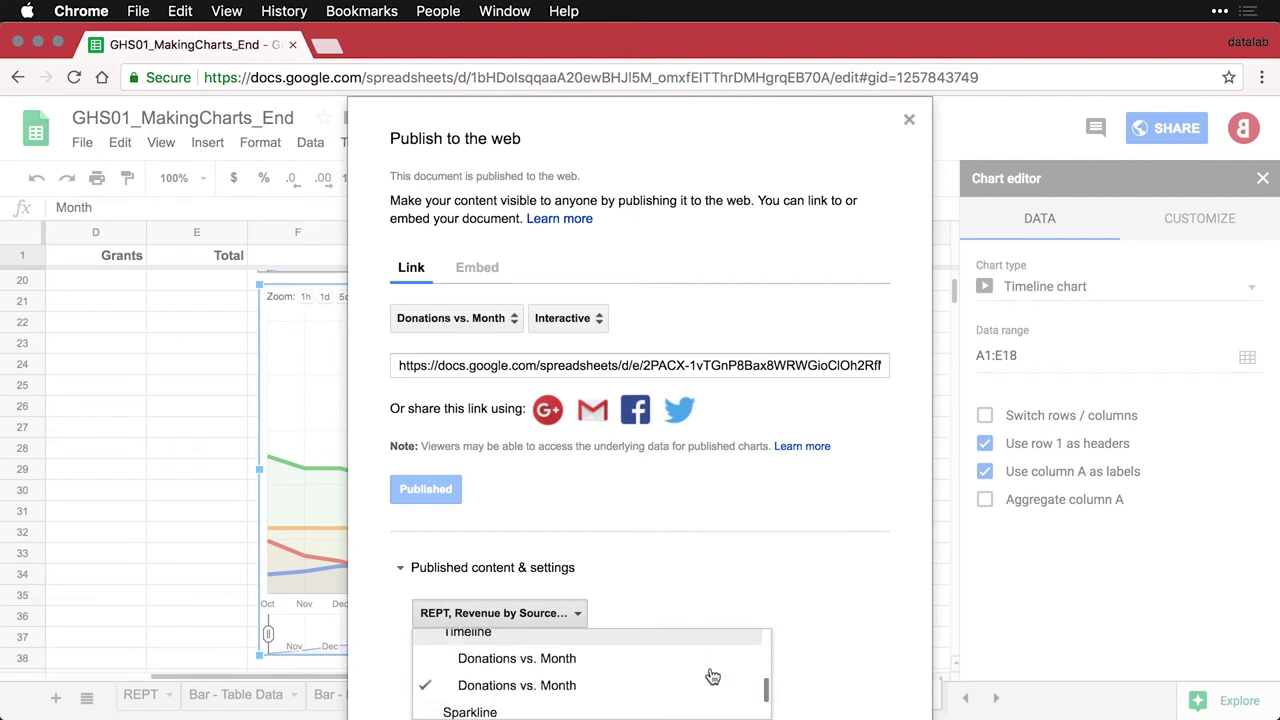
Stop publishing the entire document and confirm, leaving nothing published to the web
{"action": "left_click", "coordinate": [736, 581]}
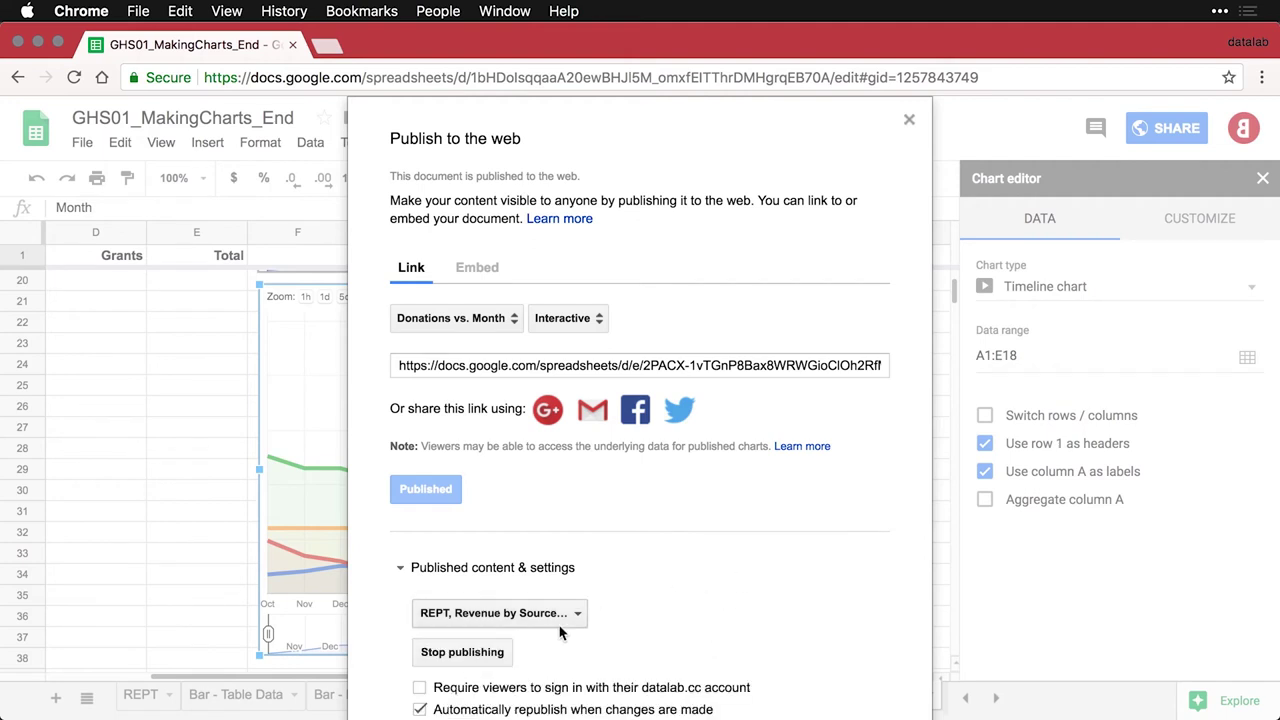
{"action": "left_click", "coordinate": [459, 653]}
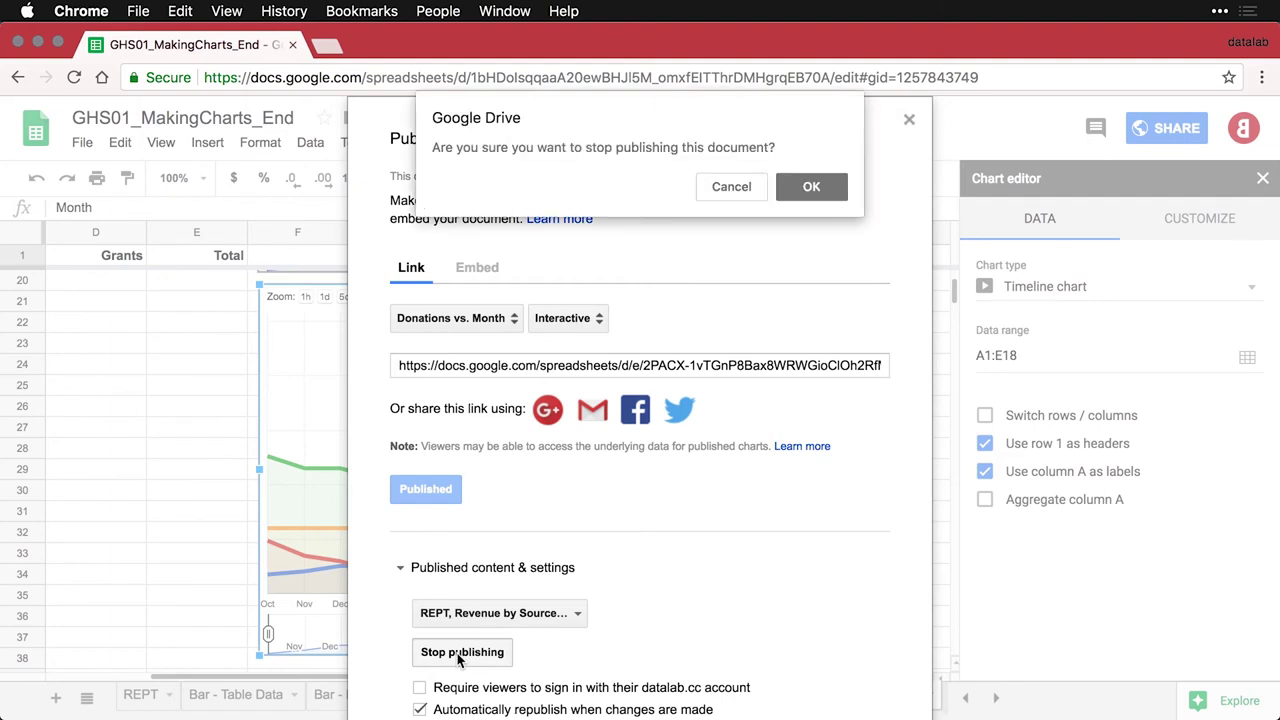
{"action": "left_click", "coordinate": [811, 186]}
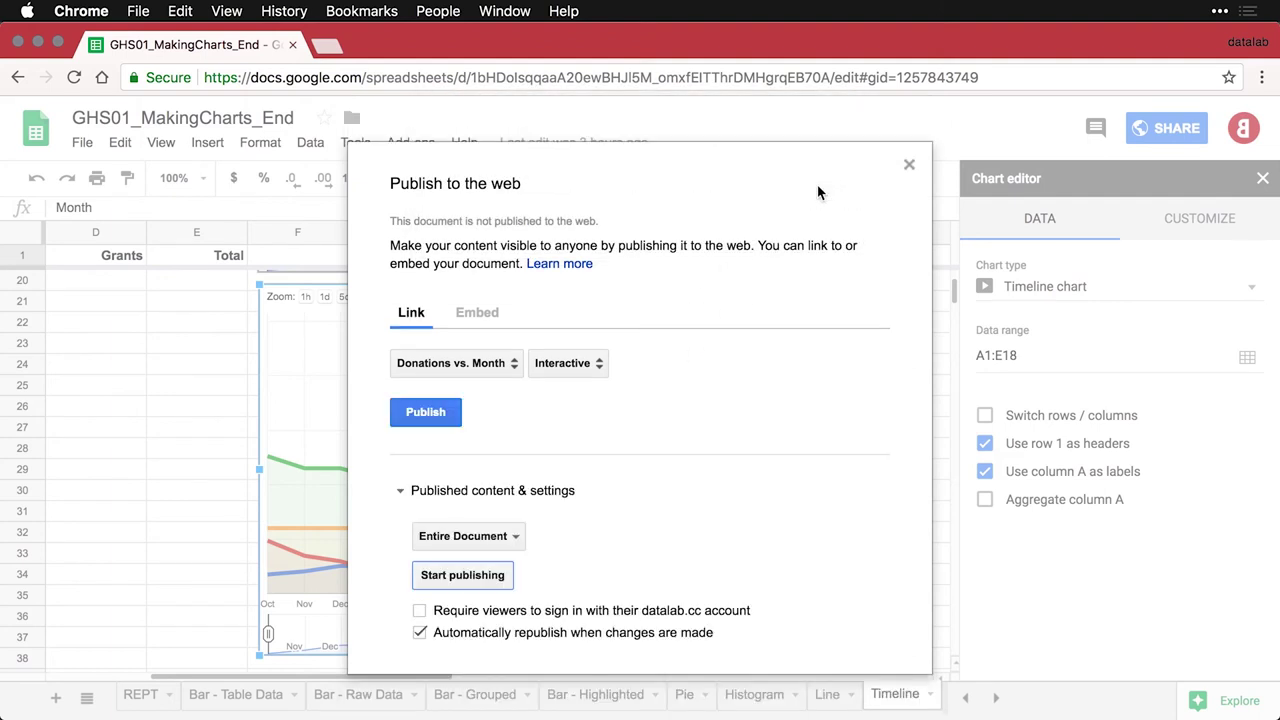